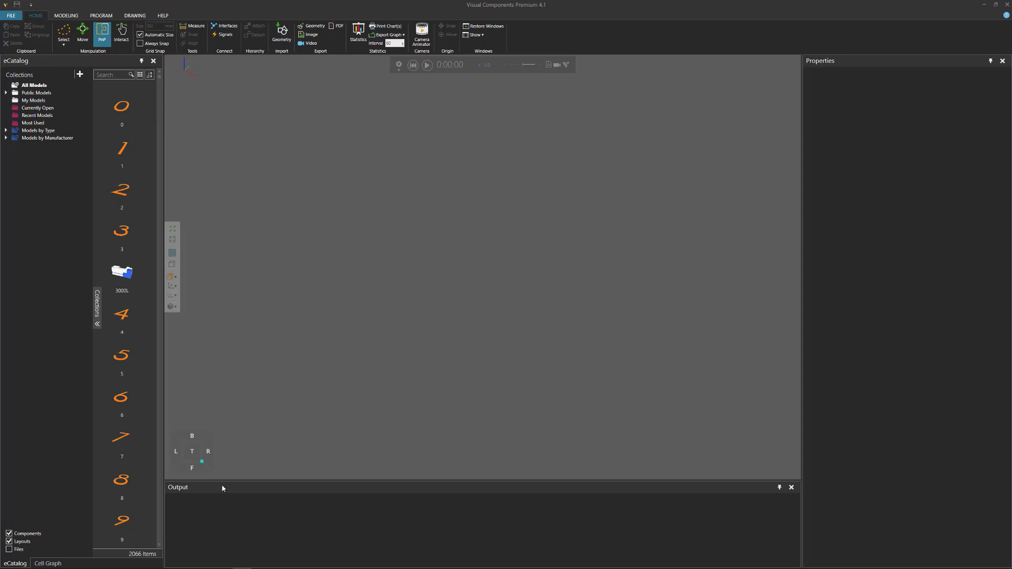
- Switch to File Explorer, open the e_C8_r2 PDF manual from the temp folder and go to page 17 on outer dimensions
mouse_move(179, 567)
click(111, 562)
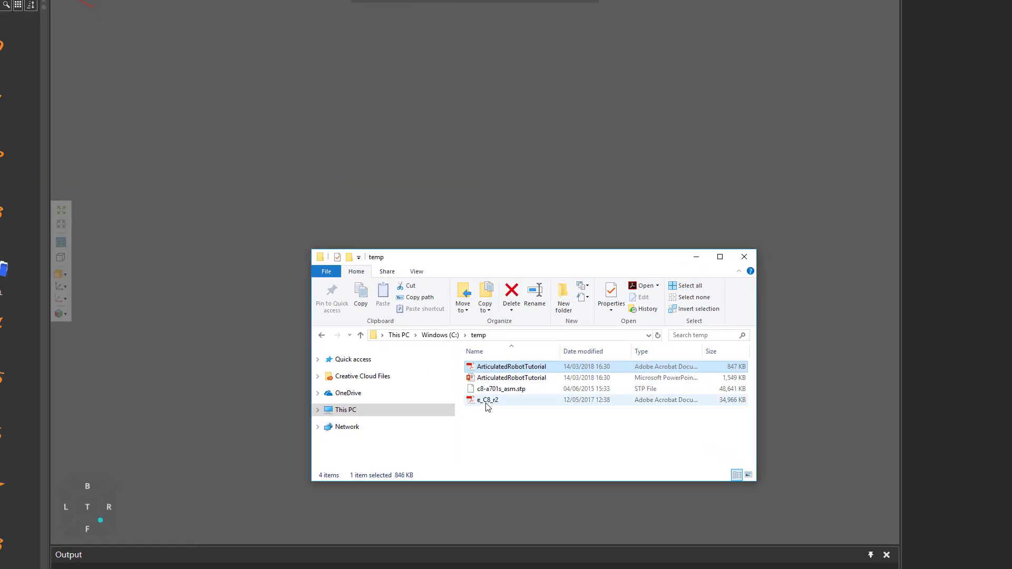
click(505, 381)
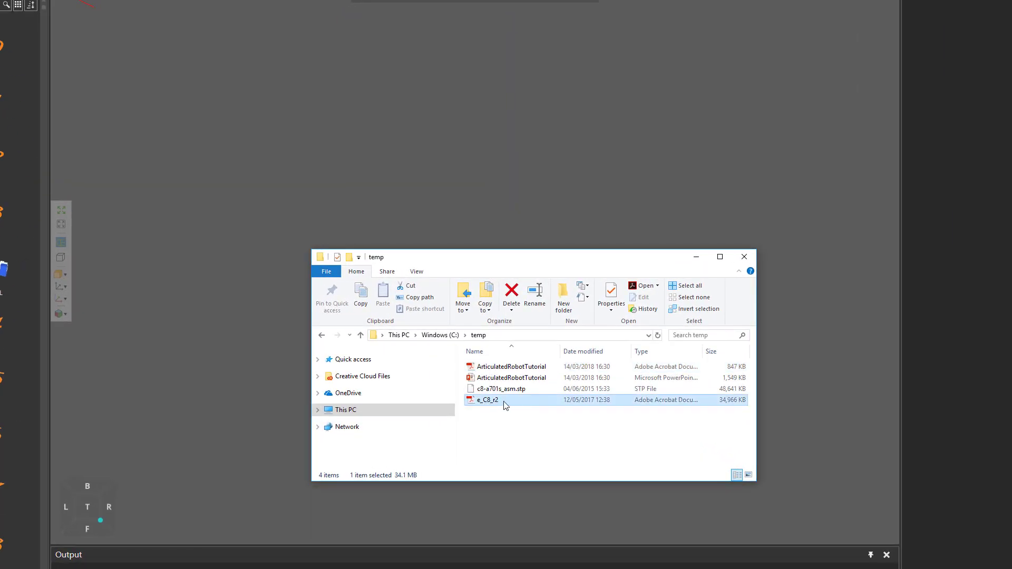
double_click(504, 401)
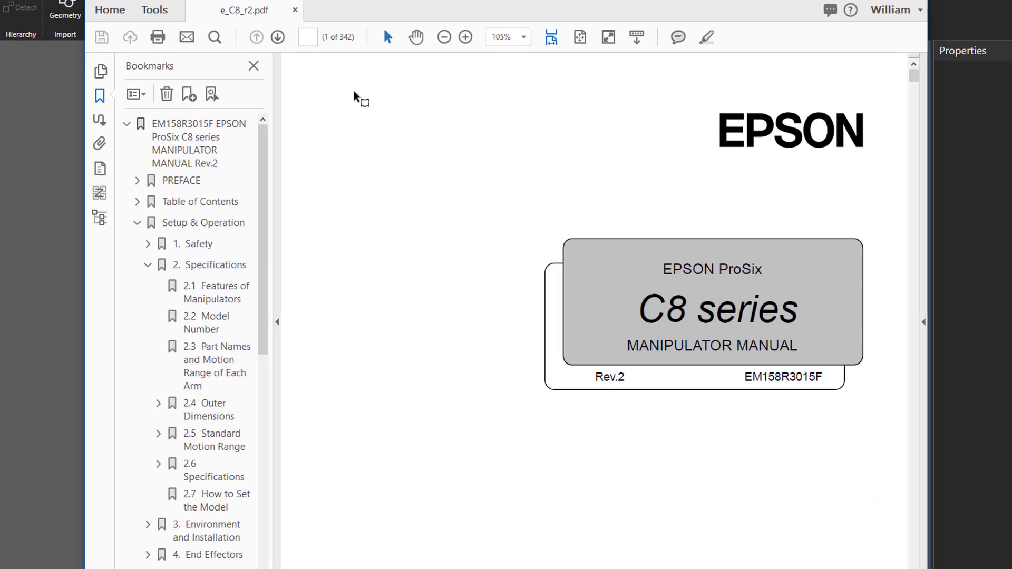
text(17)
key(Return)
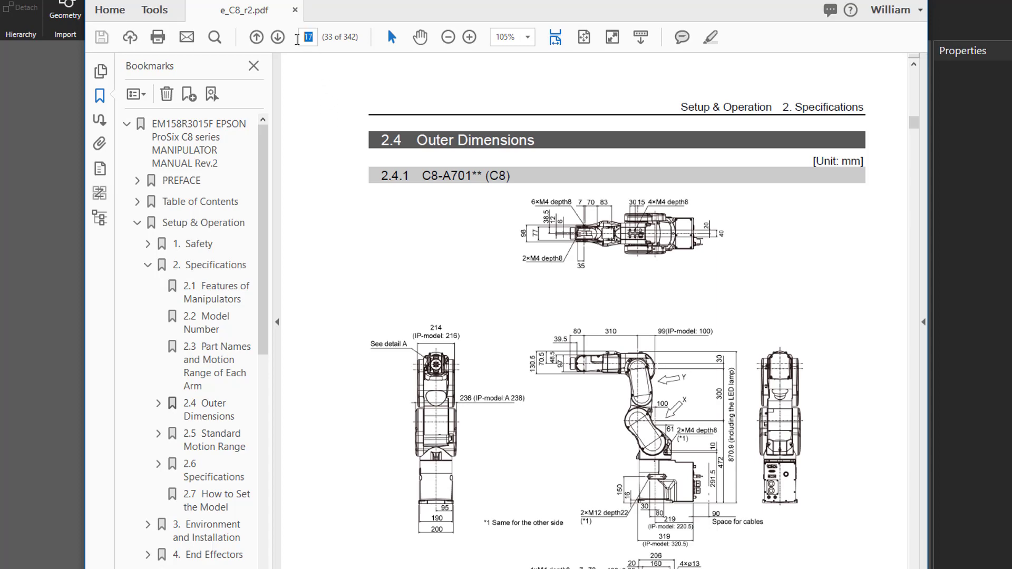
- Go to page 23 of the manual to examine the robot's specifications table, and leave the PDF viewer
click(308, 37)
text(23)
key(Return)
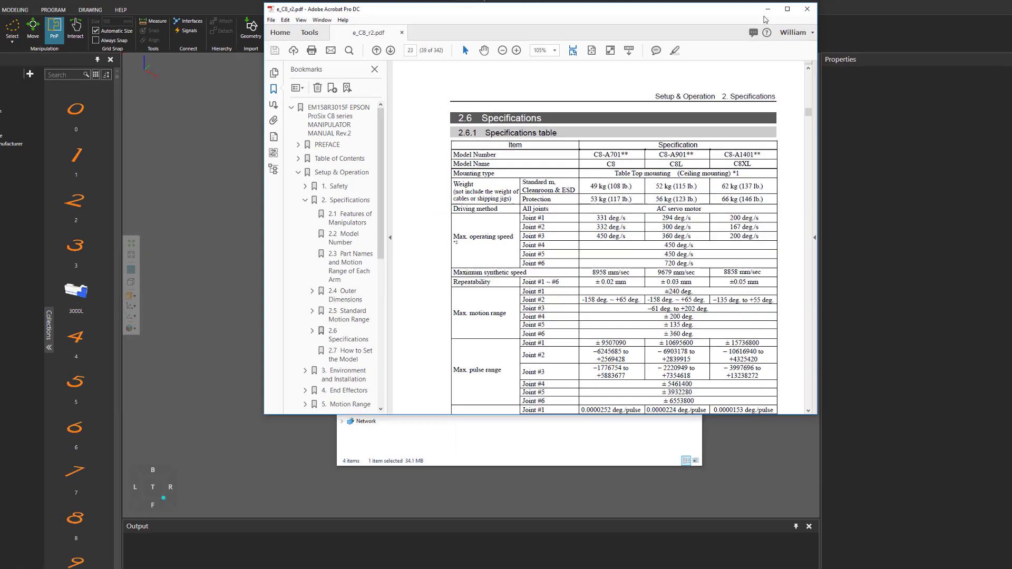
key(alt+F4)
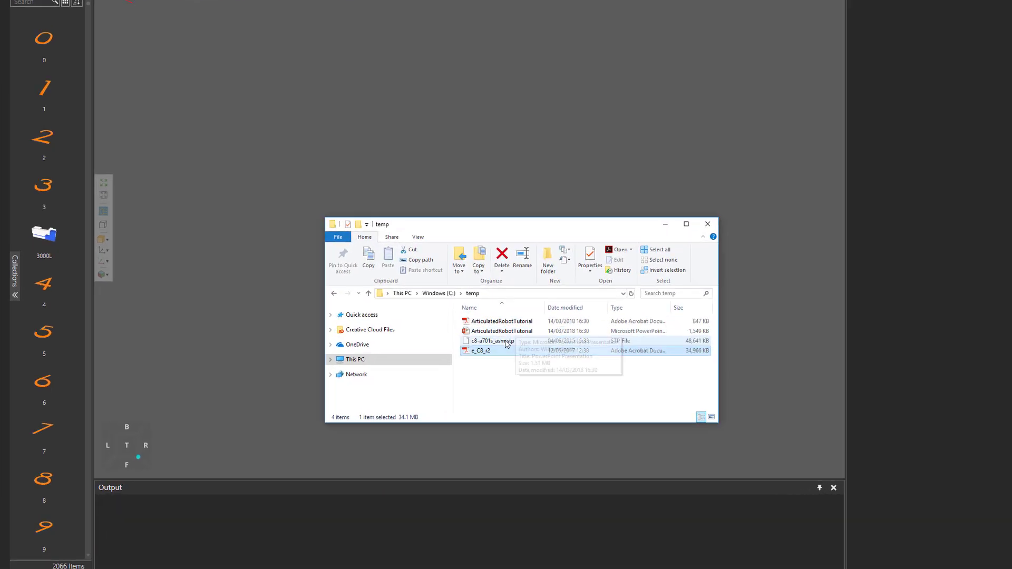
- Open the ArticulatedRobotTutorial PDF, read through its opening slides on requirements, and return to Visual Components with the temp folder closed
click(502, 362)
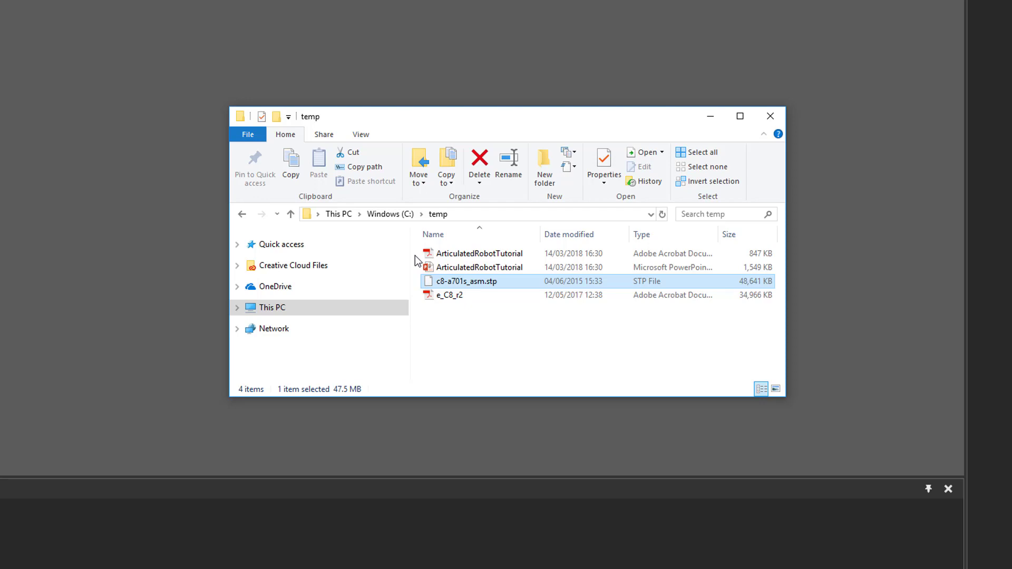
click(464, 257)
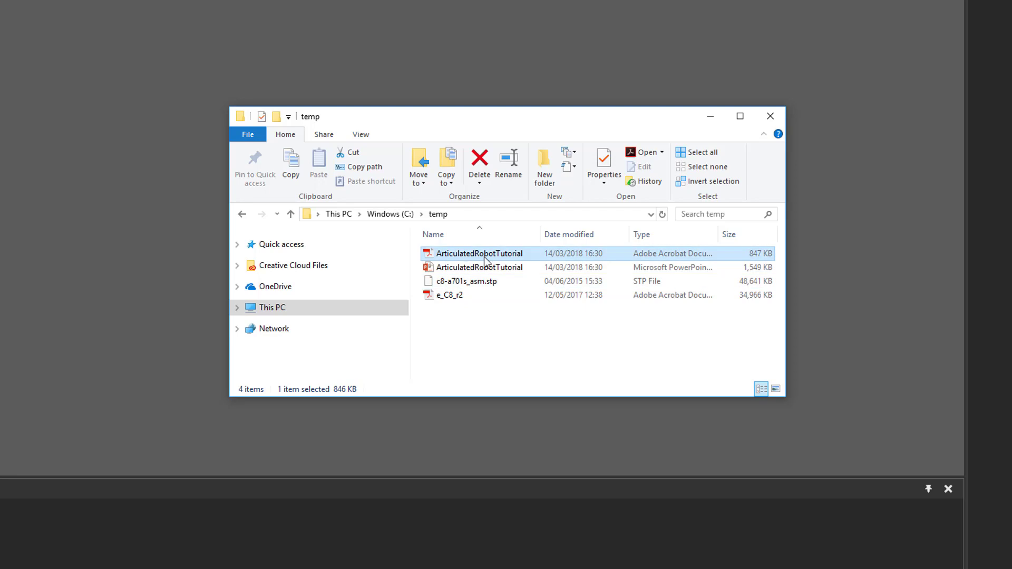
double_click(484, 255)
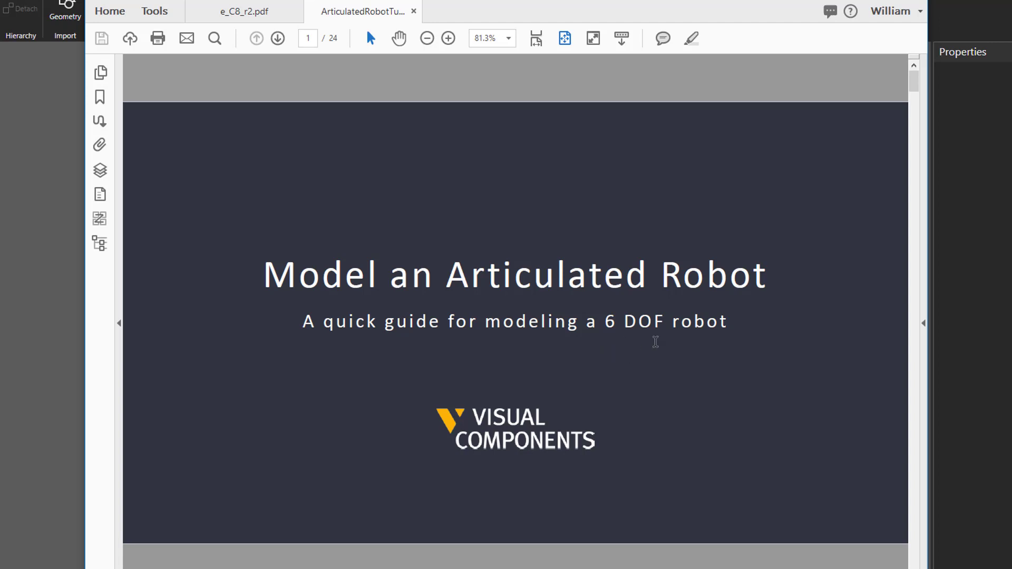
click(278, 40)
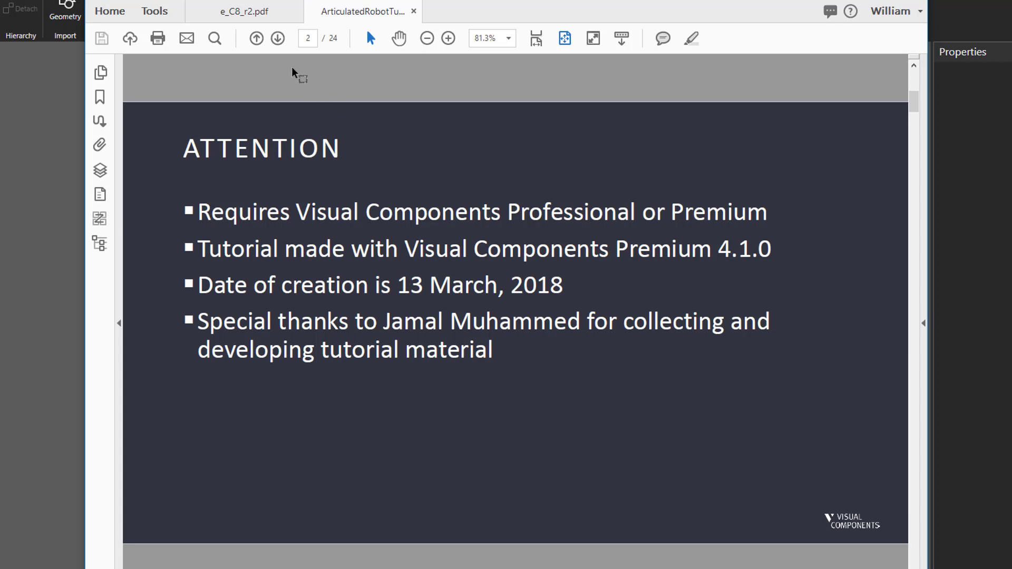
click(275, 40)
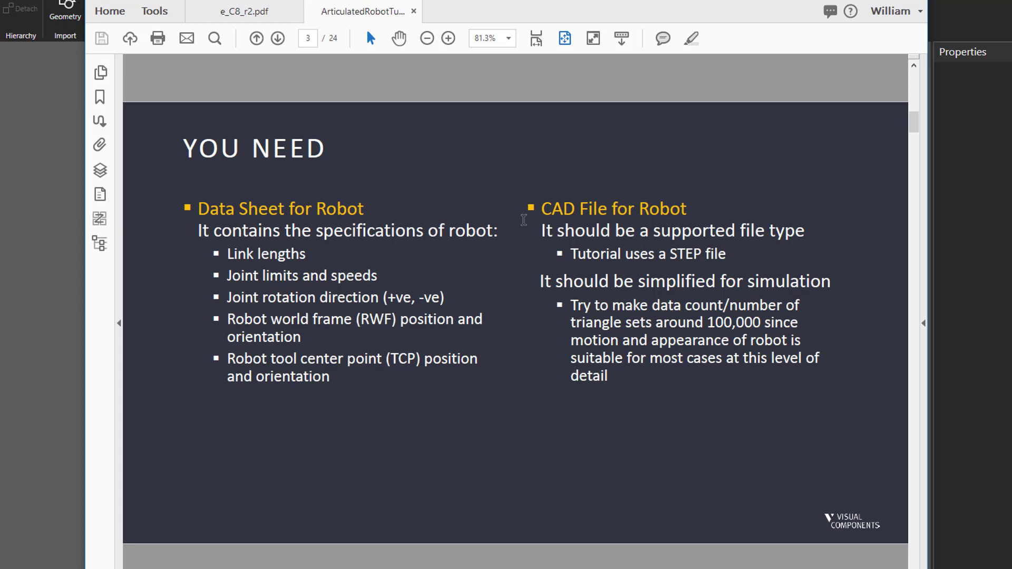
click(278, 39)
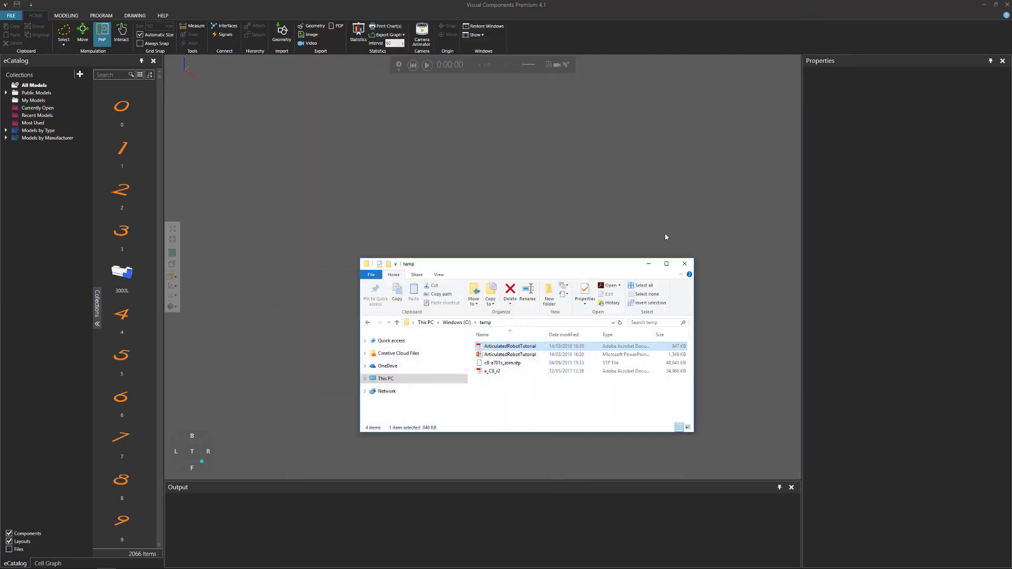
click(685, 264)
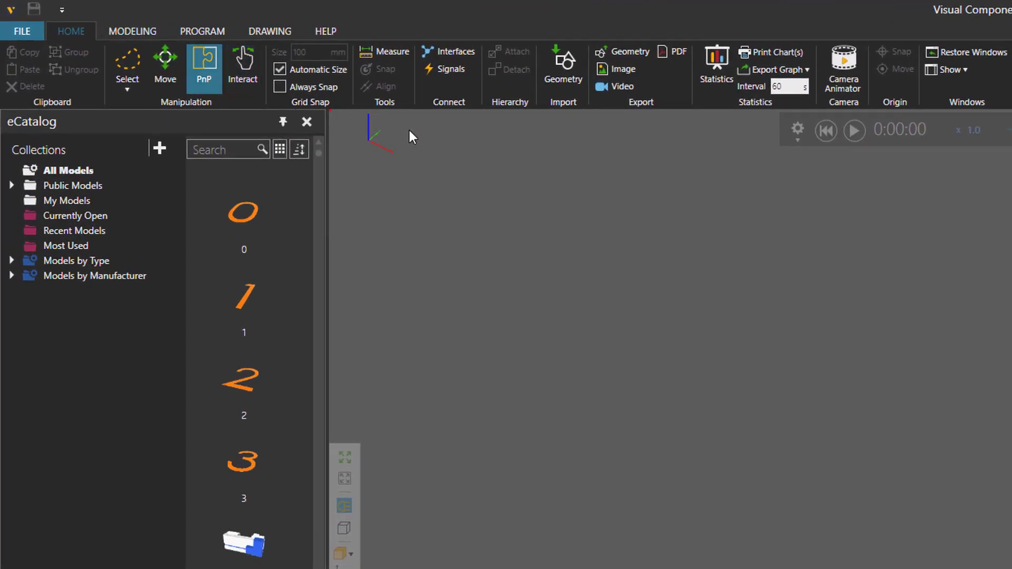
- Start a geometry import and choose c8-a701s_asm.stp from the temp folder as the source file
click(564, 66)
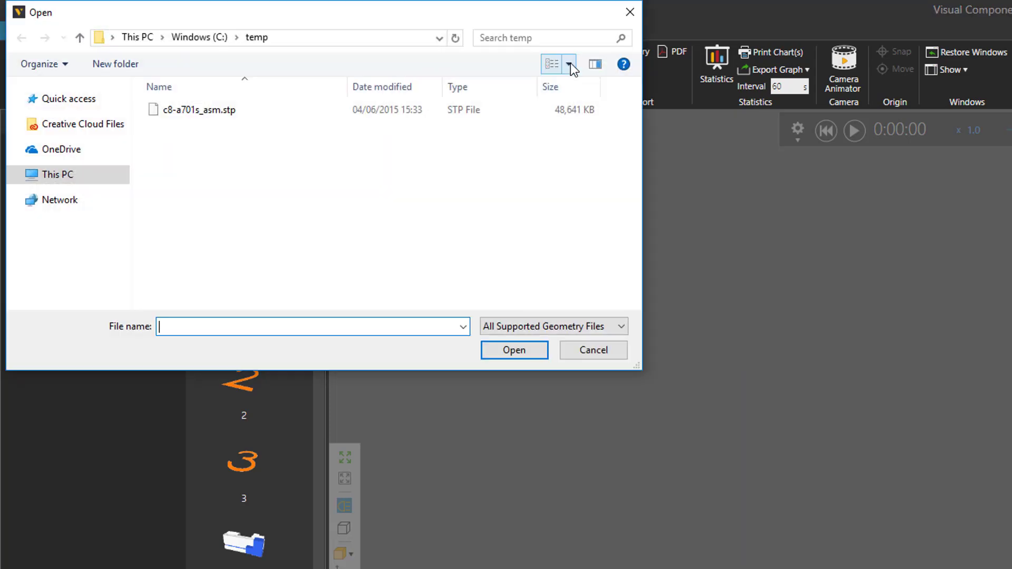
click(206, 112)
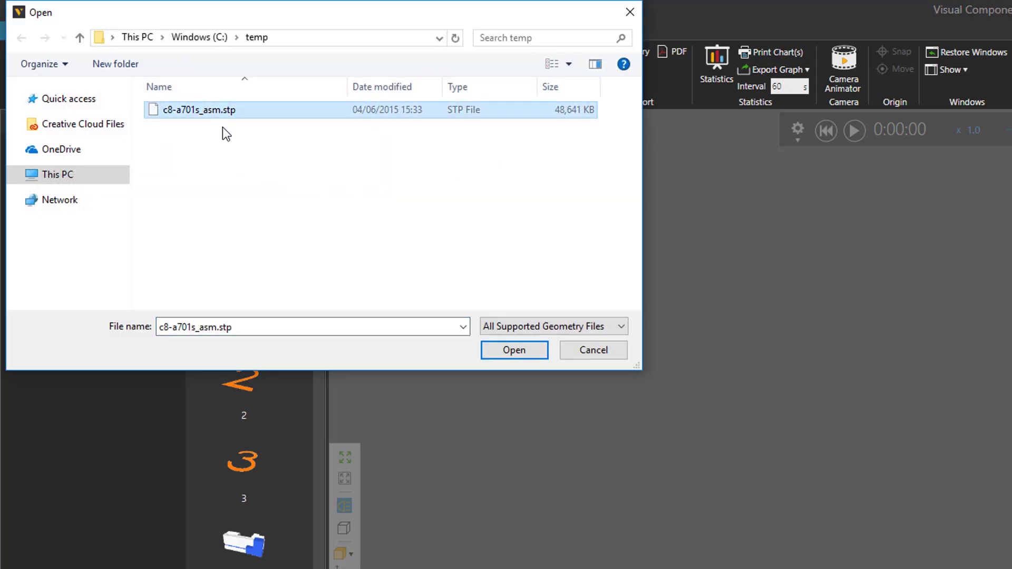
click(529, 350)
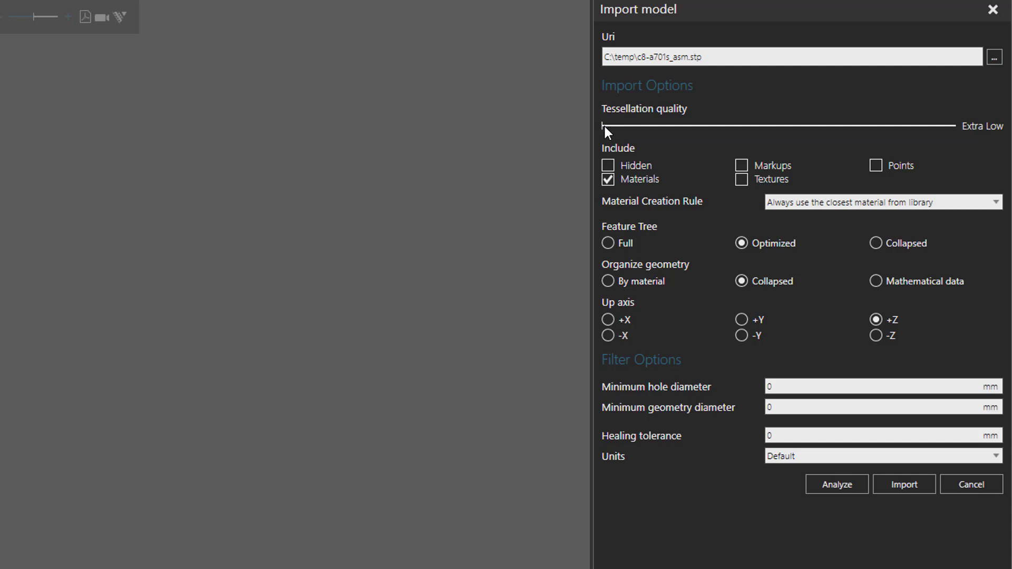
- Set the import's tessellation quality to Extra High and analyze the model's geometry
drag(601, 127, 955, 132)
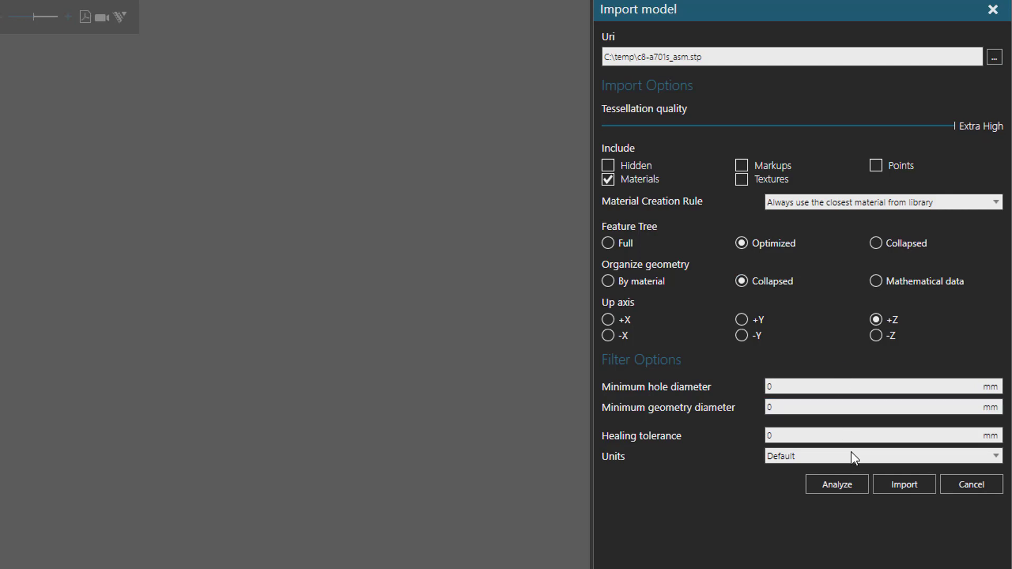
click(858, 483)
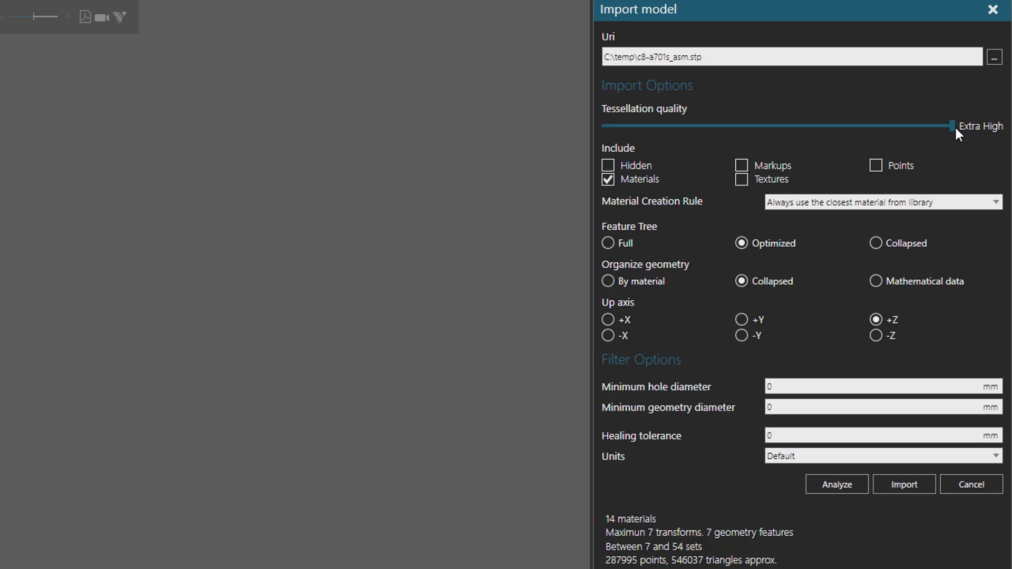
- Set the tessellation quality to Extra Low, analyze the geometry again and import the robot model
drag(955, 128, 614, 134)
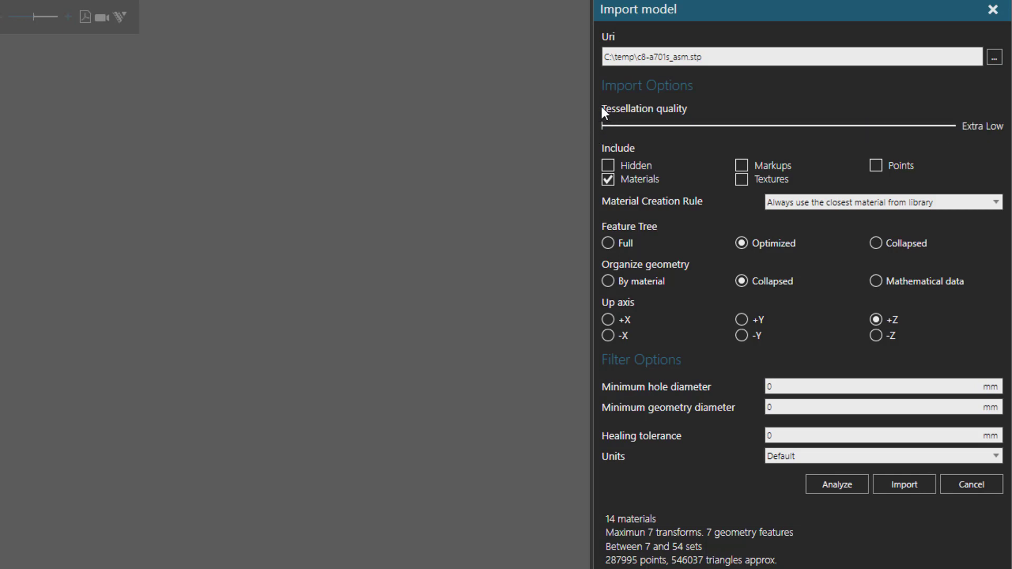
click(834, 485)
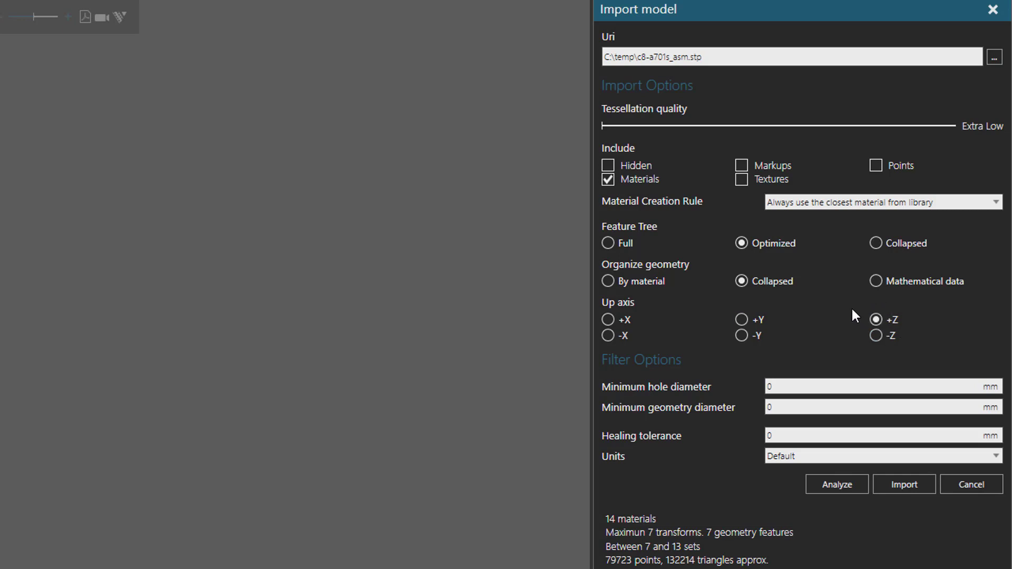
click(924, 485)
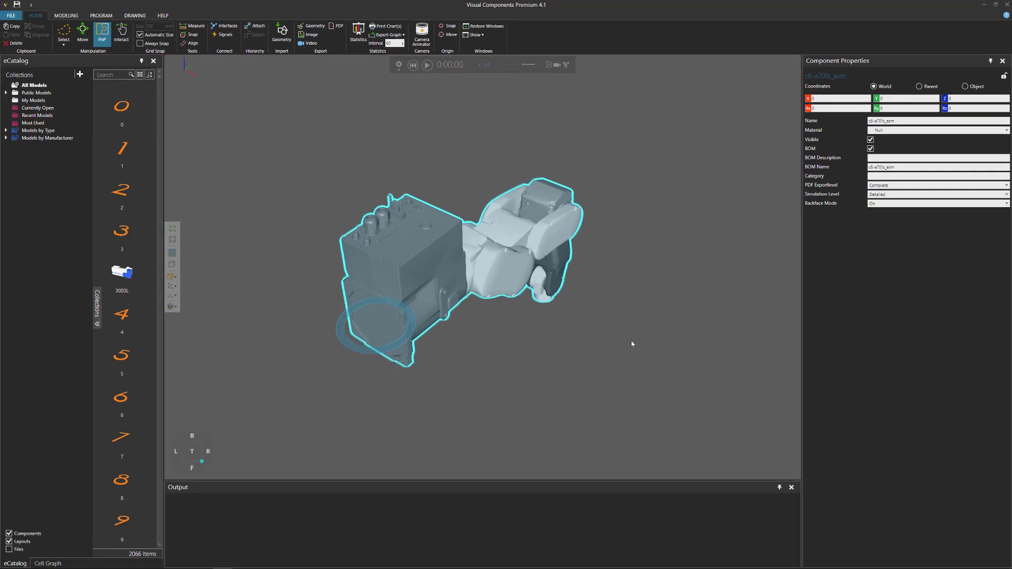
- Start moving the imported robot's origin and set its Rx rotation to -90 in world coordinates
right_drag(604, 338, 520, 337)
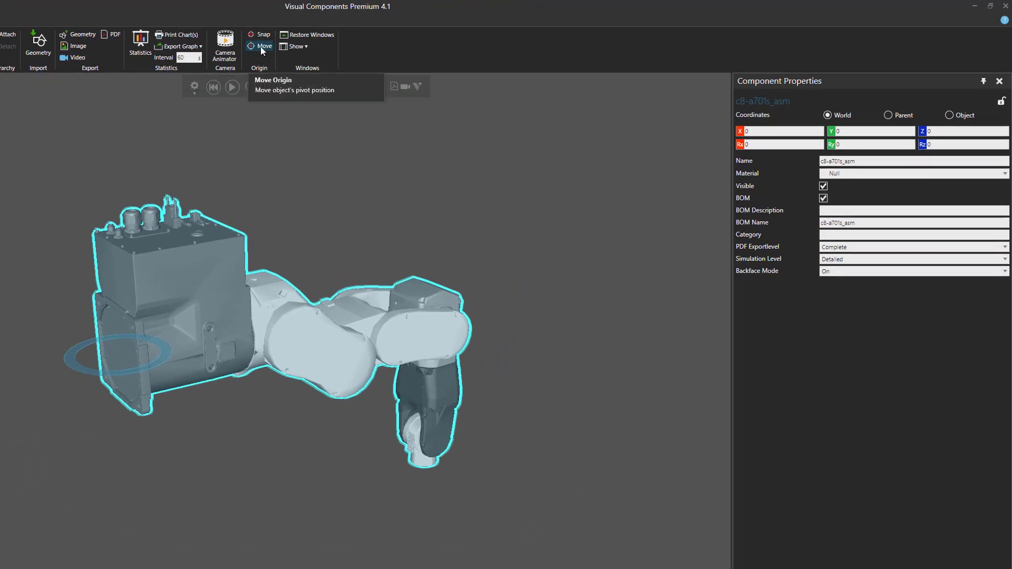
click(262, 47)
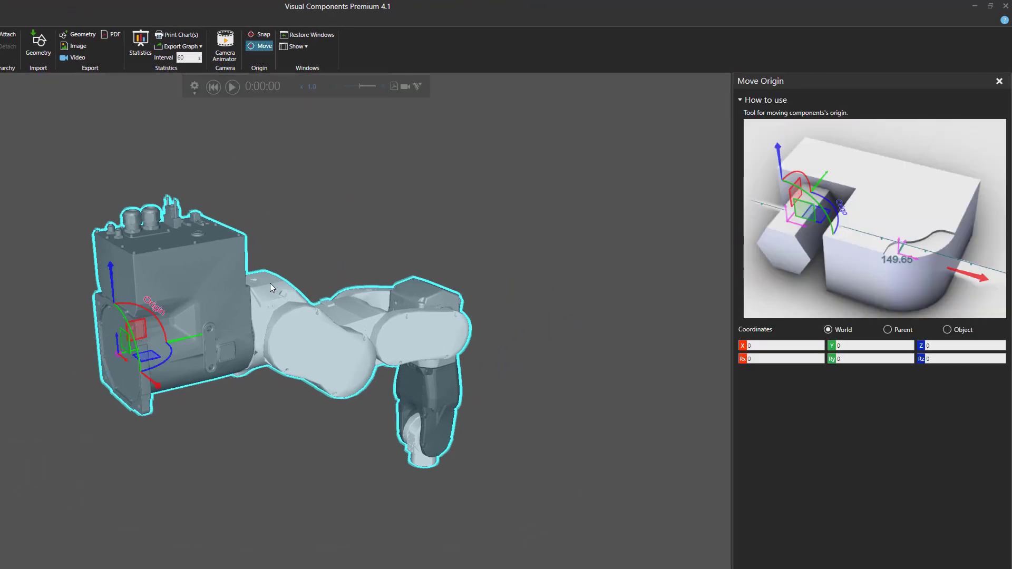
right_drag(274, 288, 279, 285)
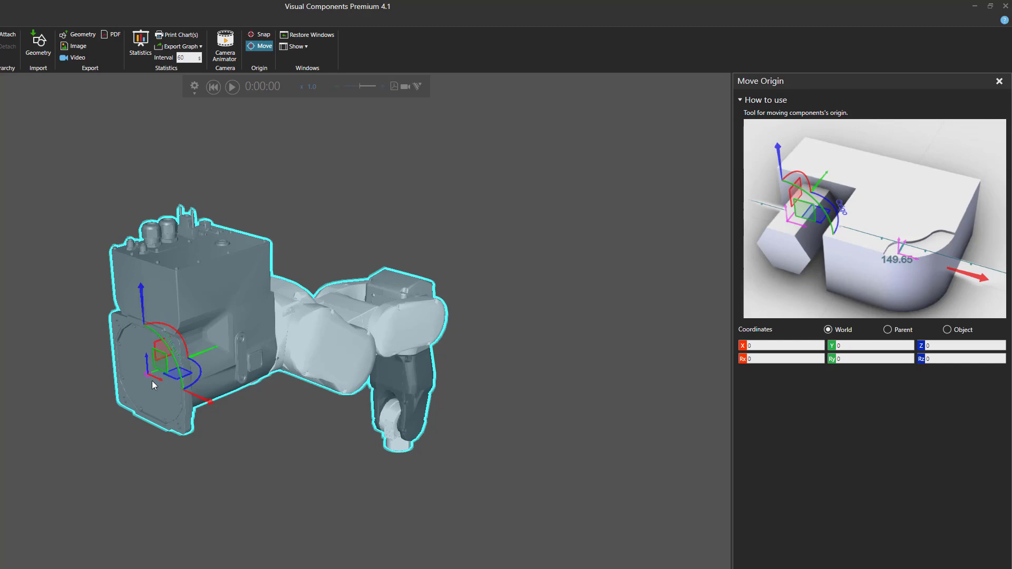
scroll(153, 389, up, 2)
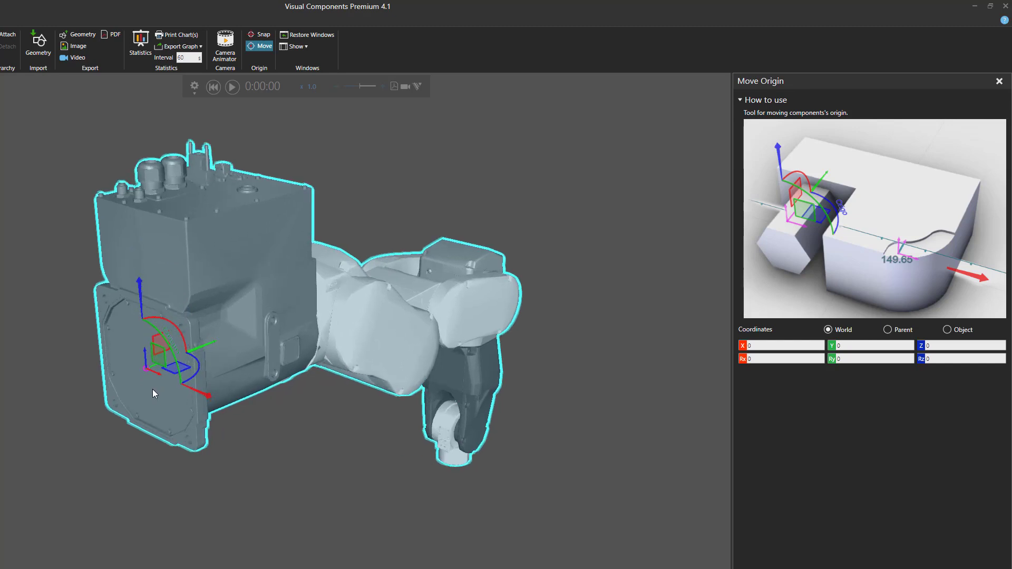
middle_drag(154, 389, 220, 384)
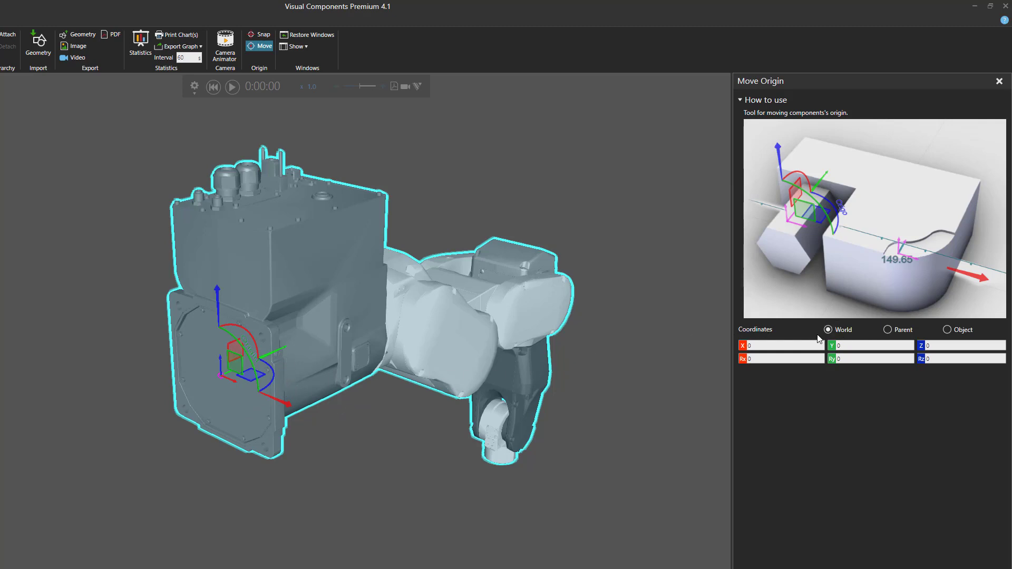
click(775, 359)
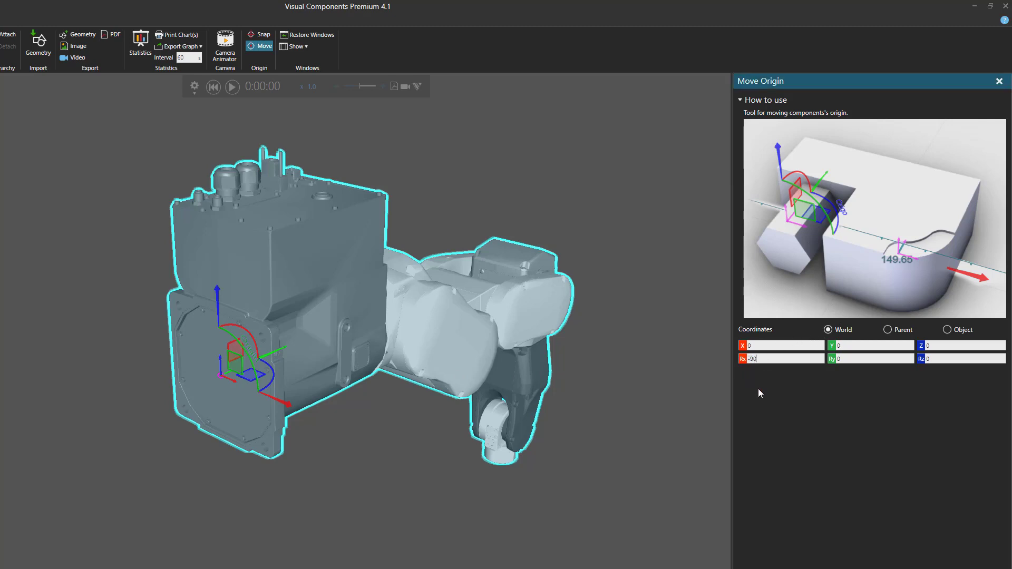
key(Return)
right_drag(309, 397, 220, 367)
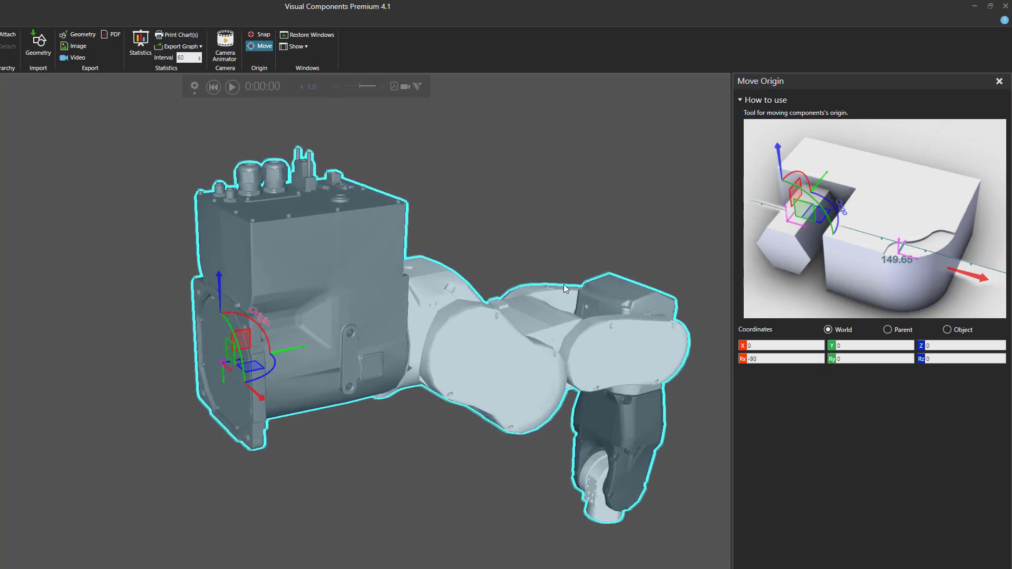
- Set the origin's Ry rotation to 90 and apply the origin move
click(842, 359)
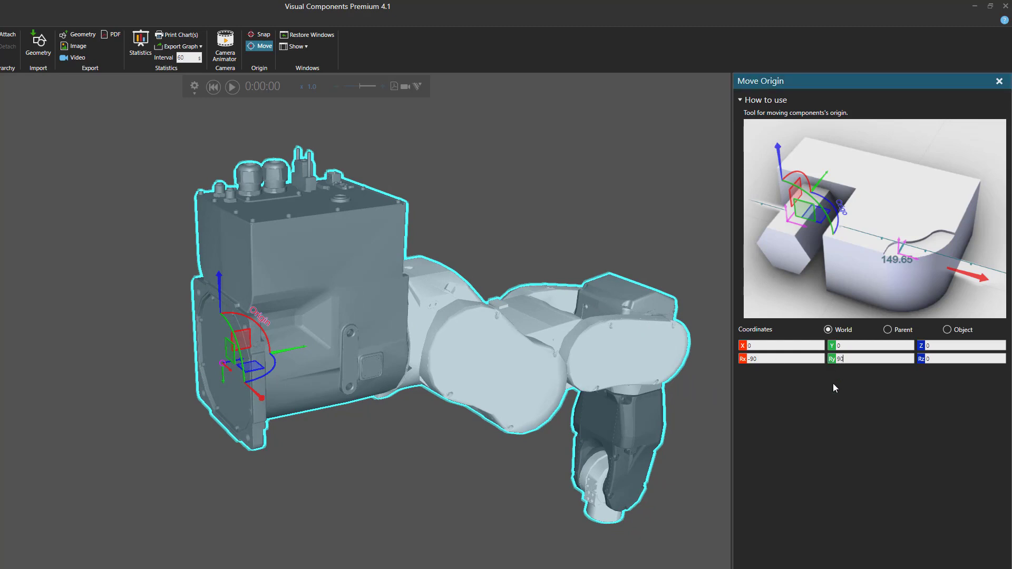
click(498, 477)
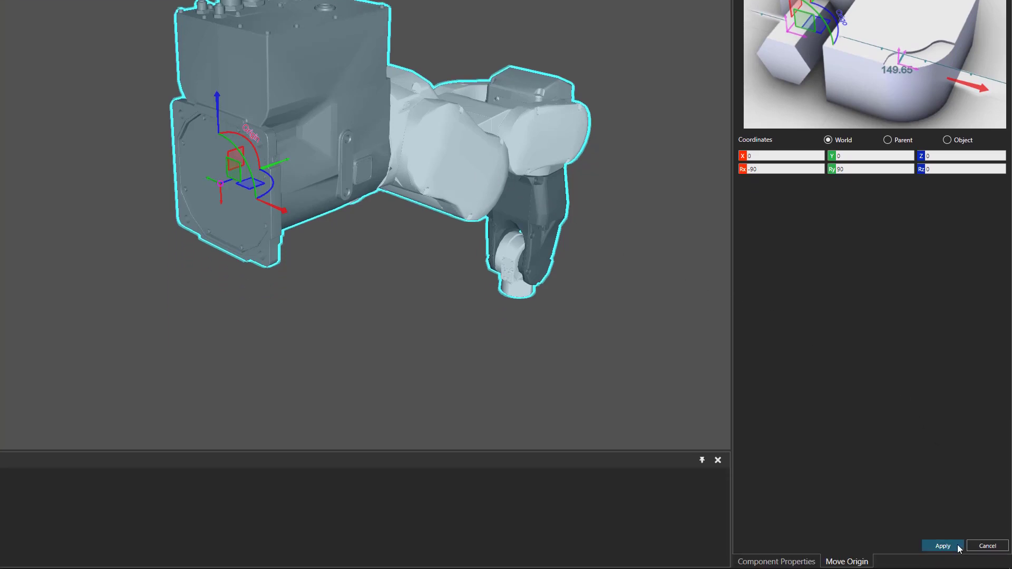
click(958, 546)
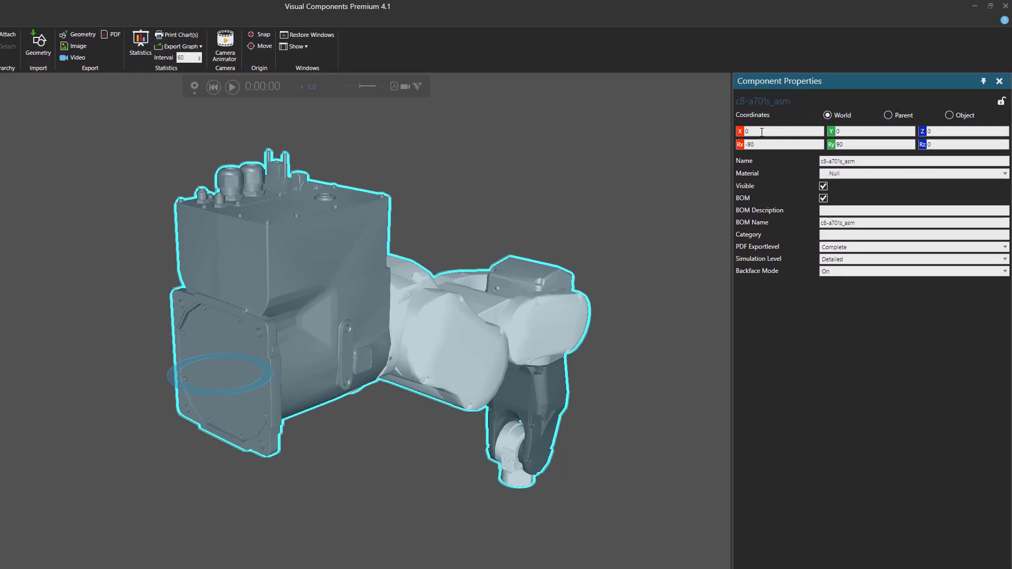
- Reset the robot component's Rx and Ry rotations to 0 so it stands upright on its base
click(740, 146)
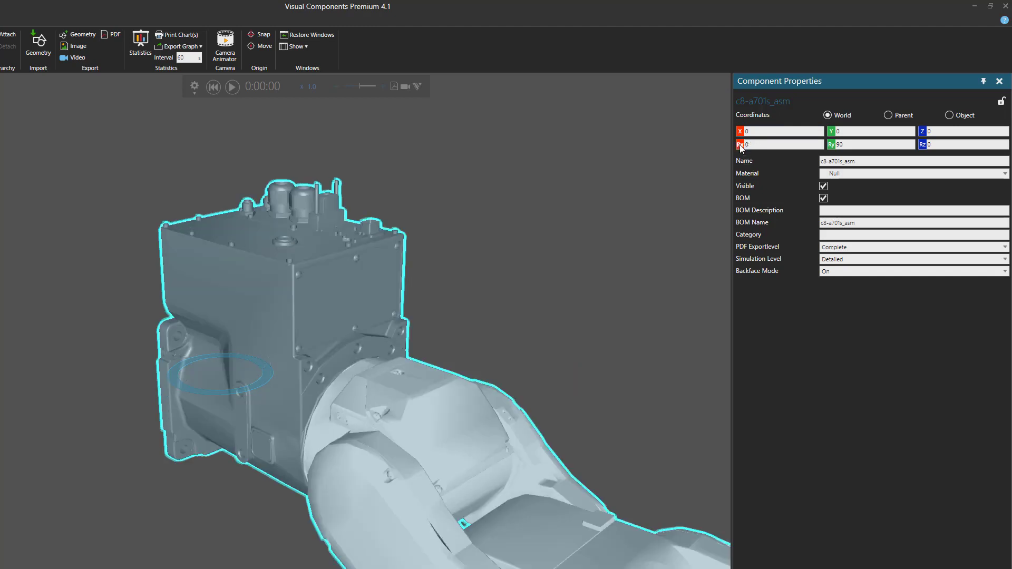
click(832, 145)
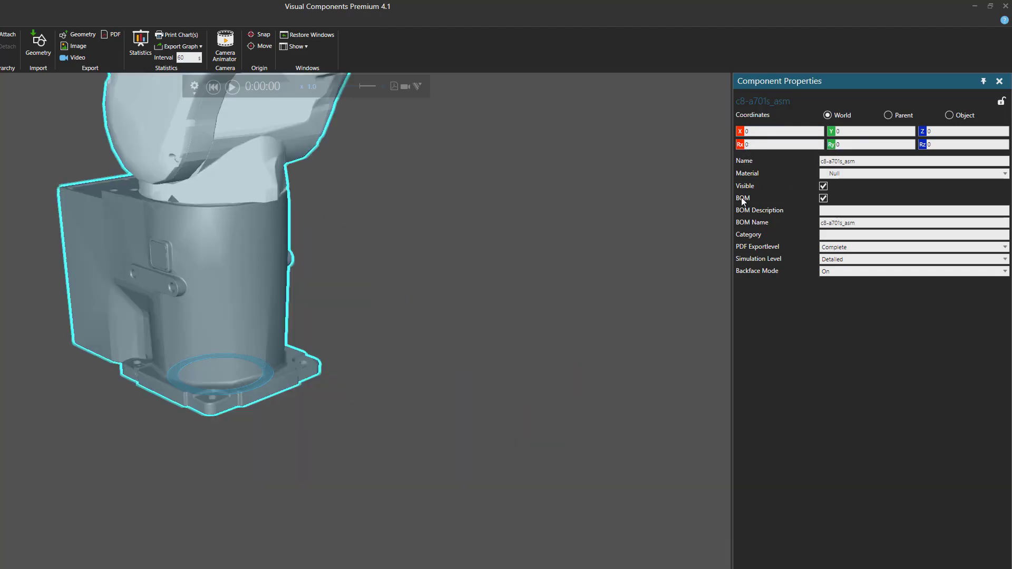
scroll(552, 270, down, 5)
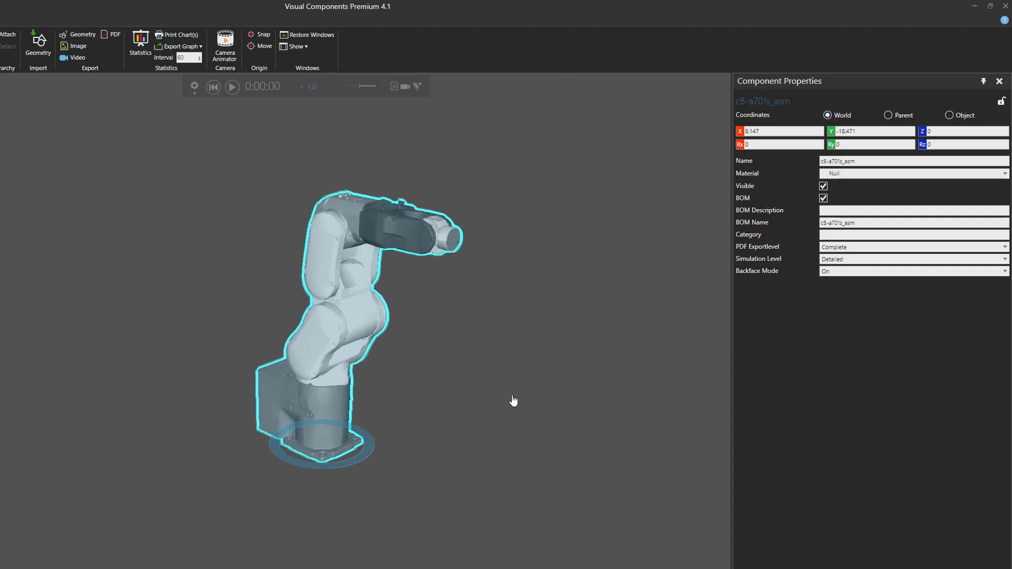
scroll(485, 438, up, 3)
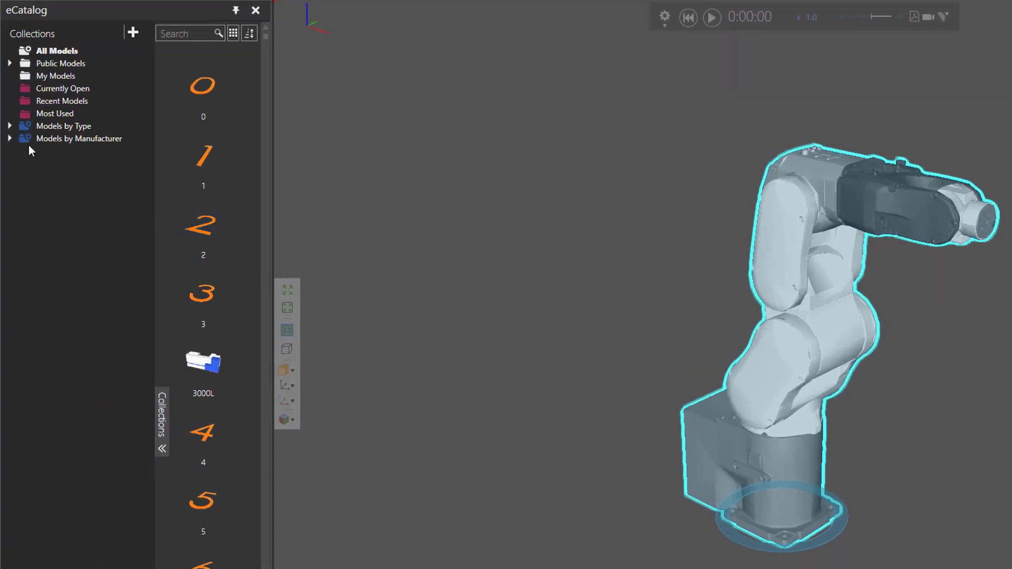
- Find the Epson C8XL robot in the model catalog by searching "c8" and place it beside the imported robot
click(8, 138)
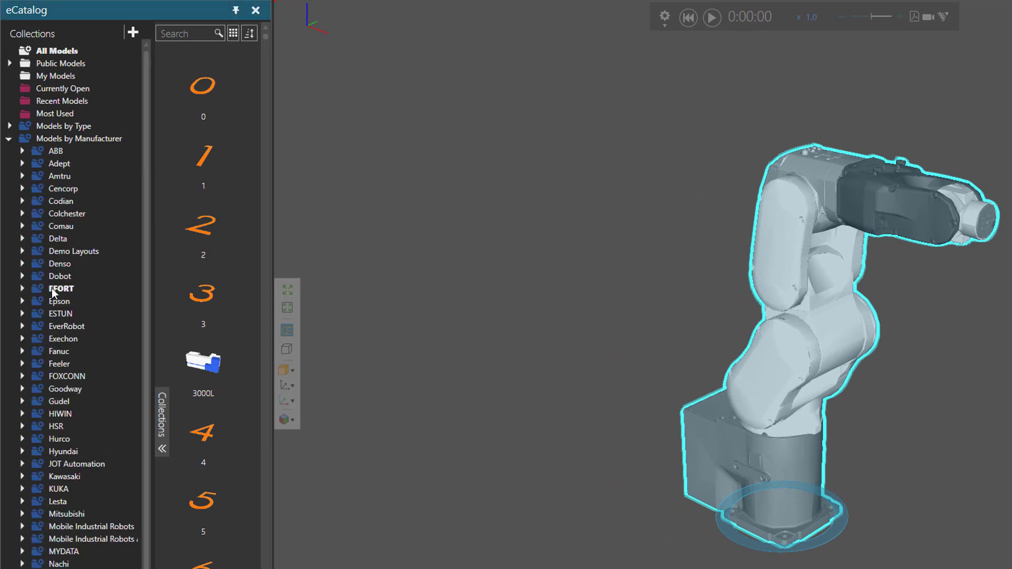
click(62, 301)
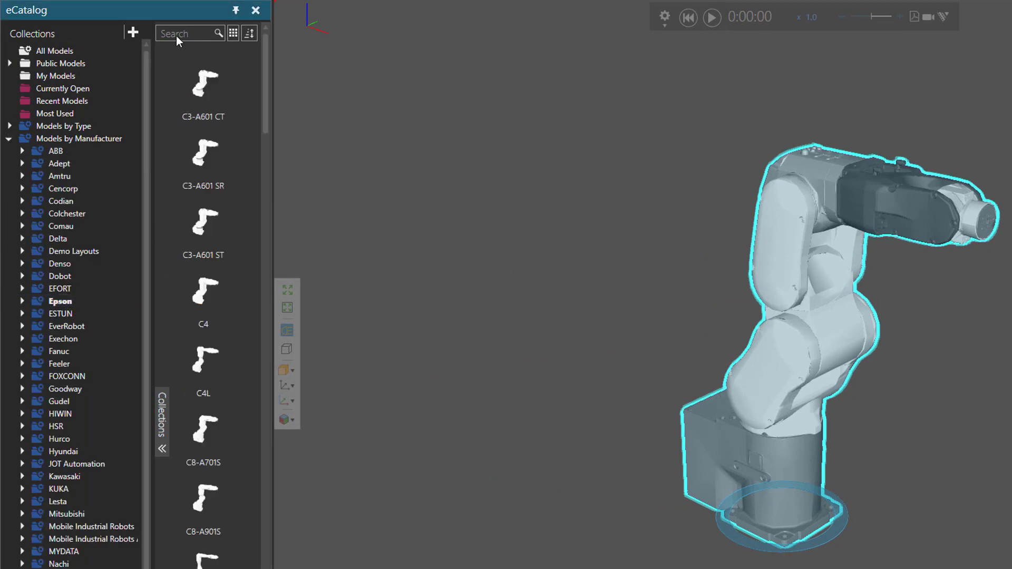
text(c8)
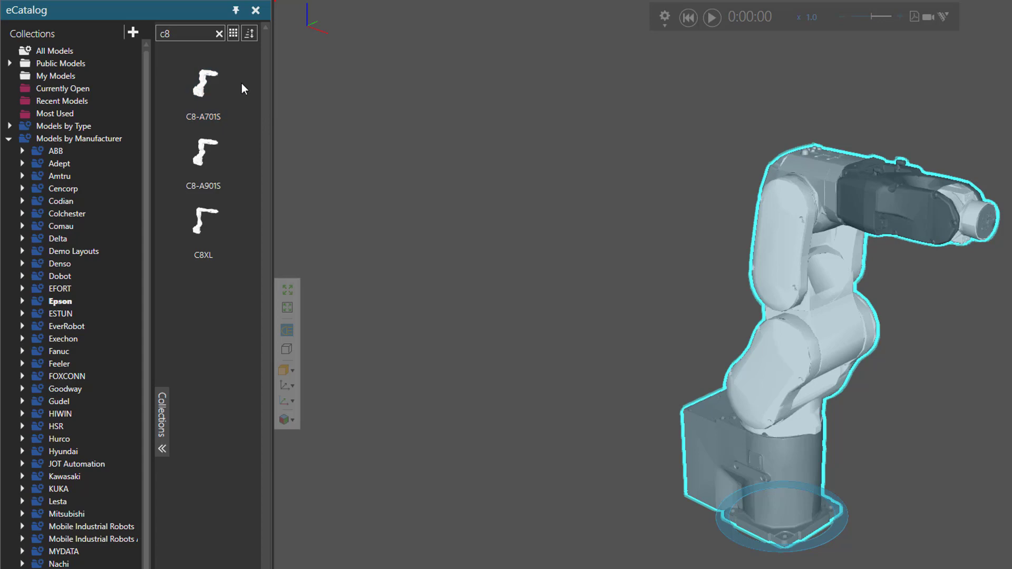
click(222, 237)
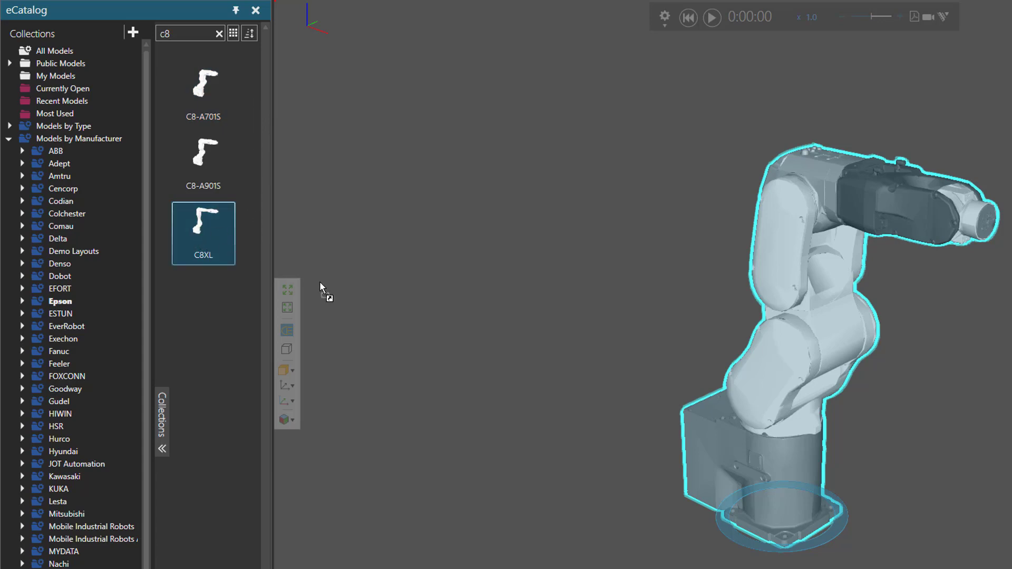
drag(450, 464, 428, 534)
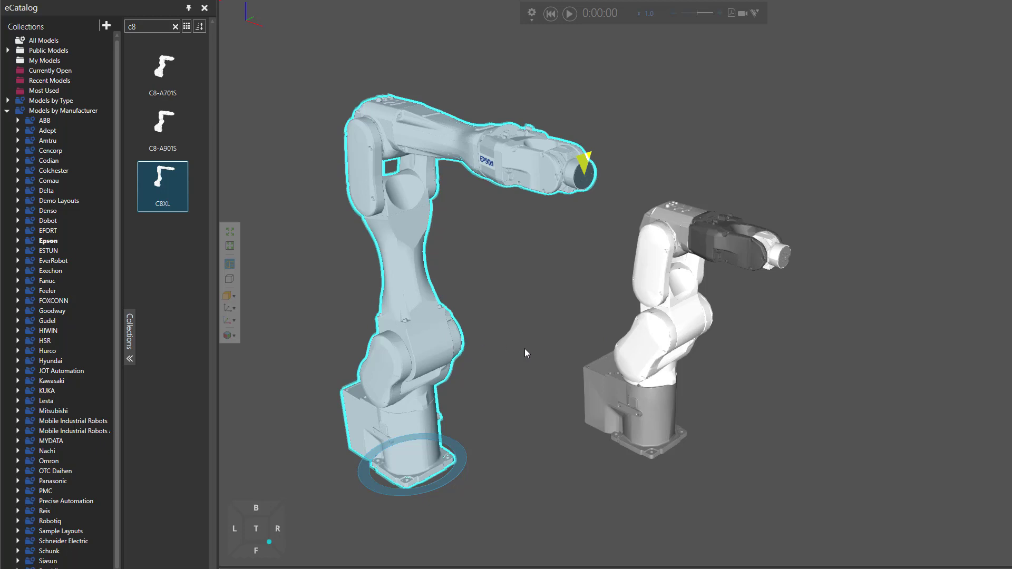
ctrl+right_drag(546, 349, 599, 356)
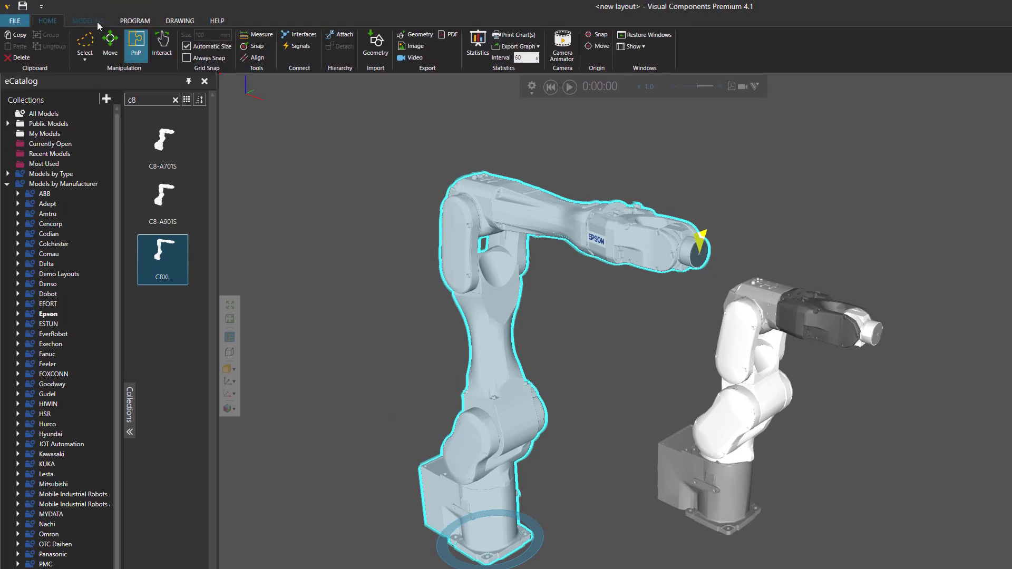
- Switch to modeling the C8XL robot, hide the frames in the 3D view and clear the selection
click(88, 20)
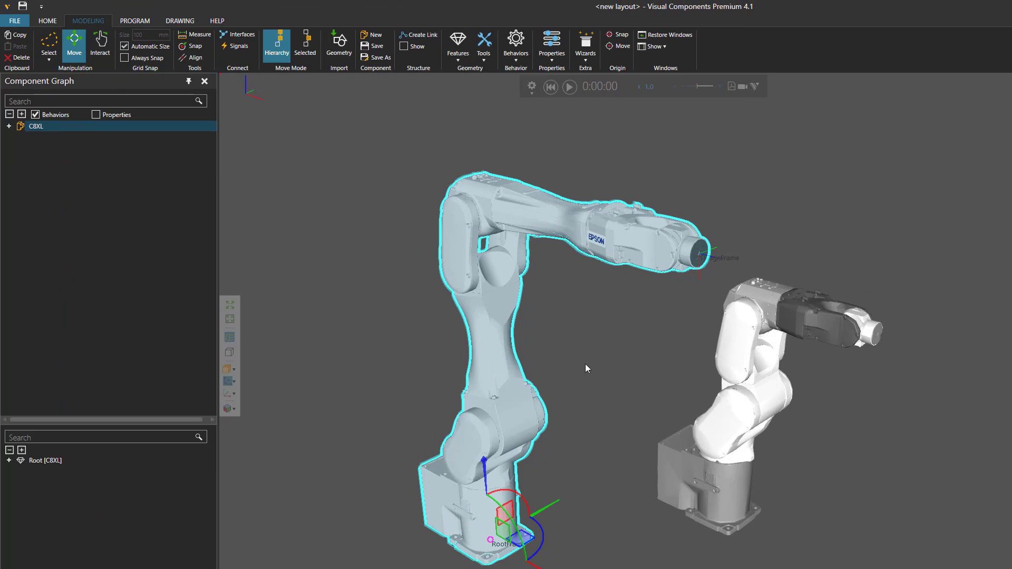
right_drag(619, 368, 615, 368)
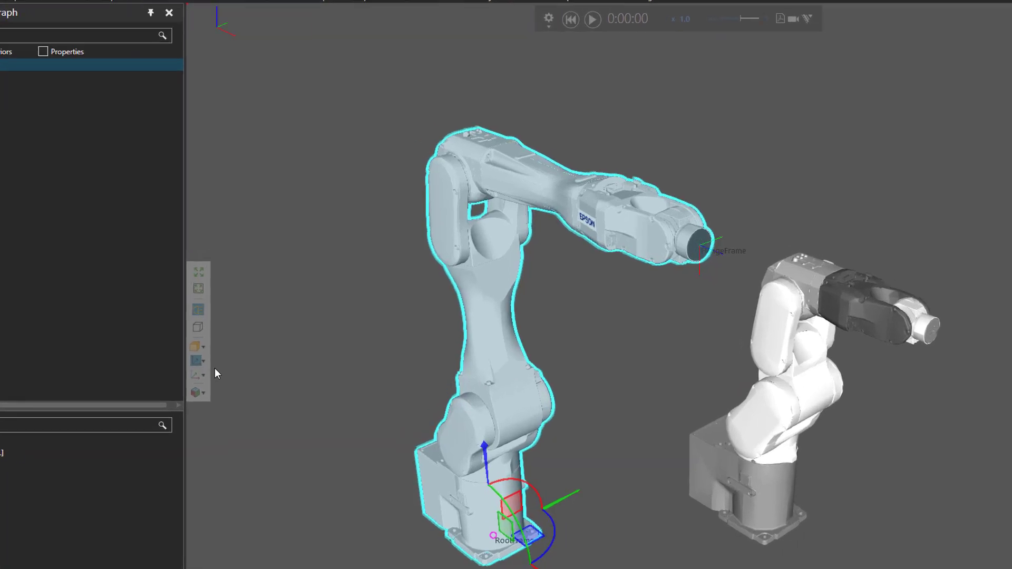
click(138, 319)
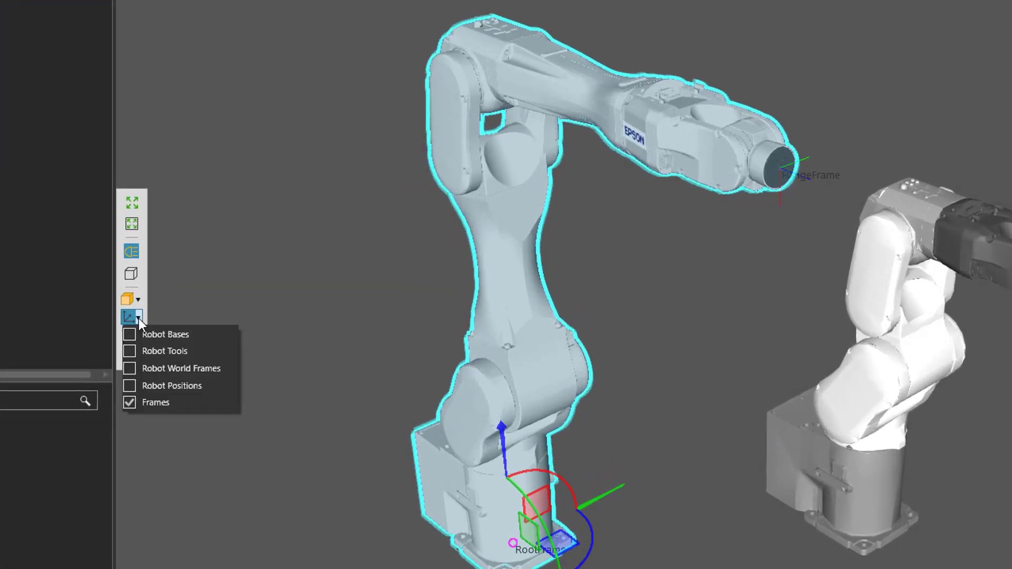
click(130, 402)
click(315, 261)
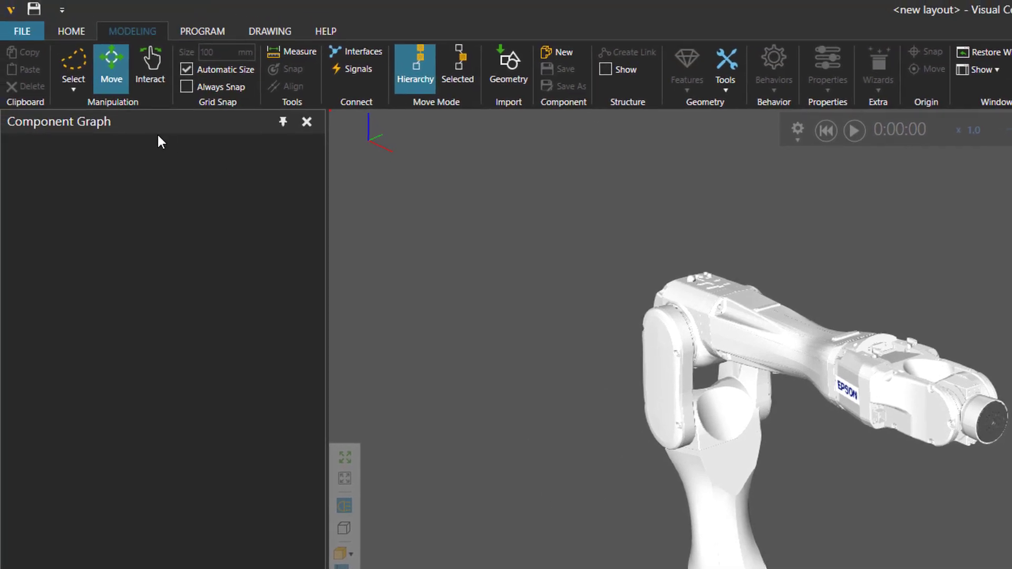
- Select all geometry of the imported c8-a701s_asm robot with a free-form selection and copy it
click(72, 88)
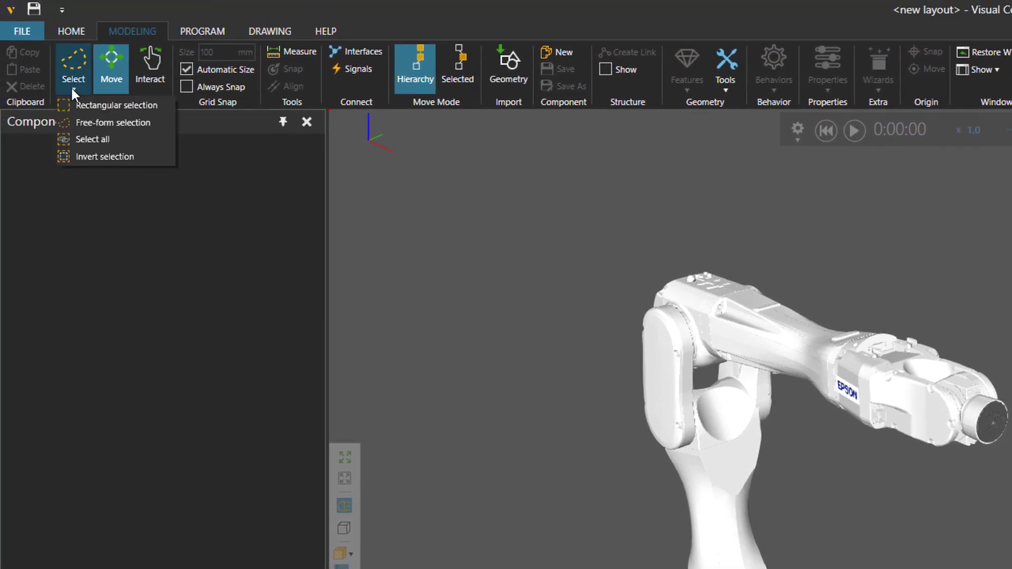
click(130, 120)
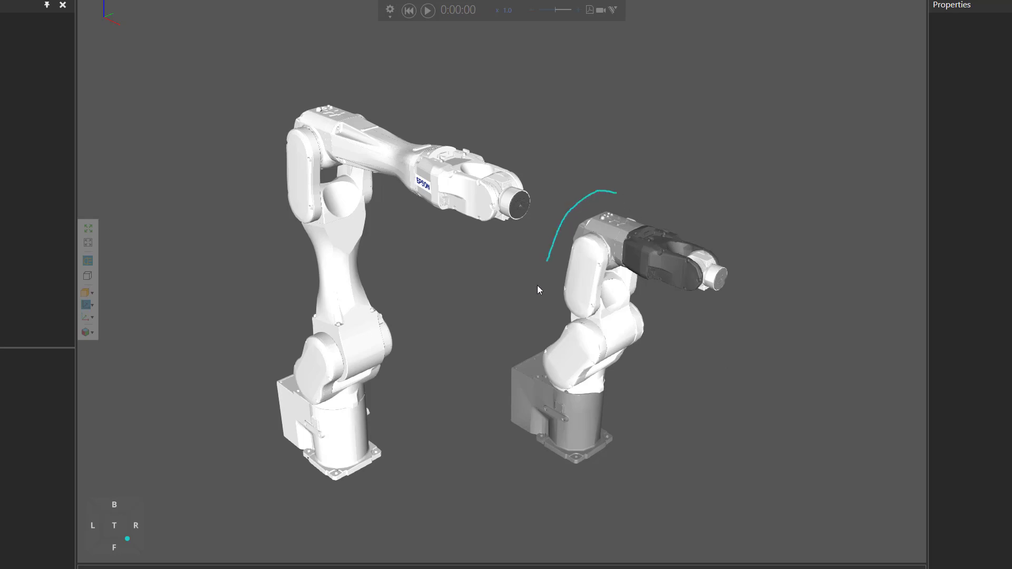
mouse_move(563, 492)
mouse_down()
mouse_move(655, 464)
mouse_move(692, 396)
mouse_up()
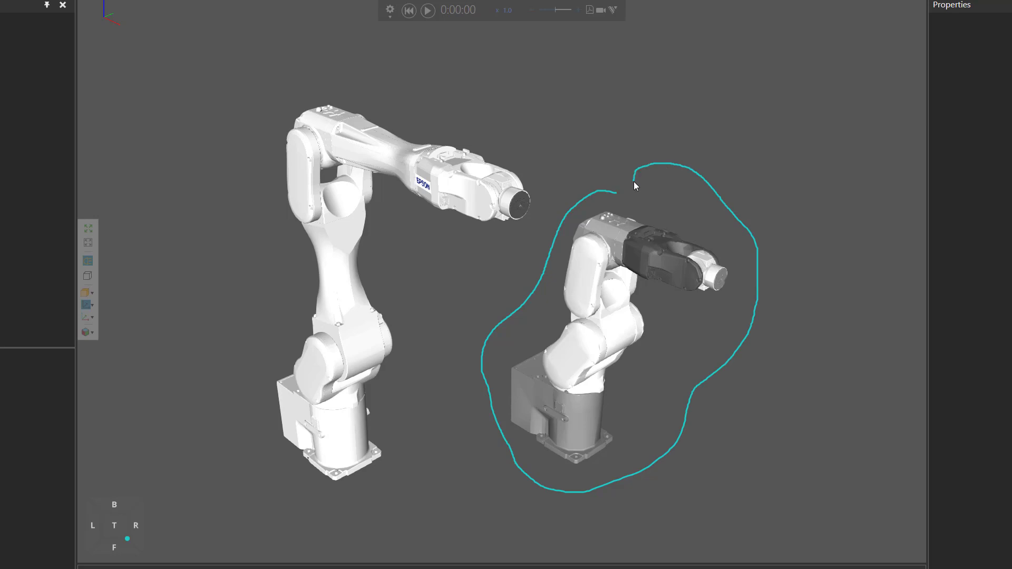
drag(634, 182, 611, 194)
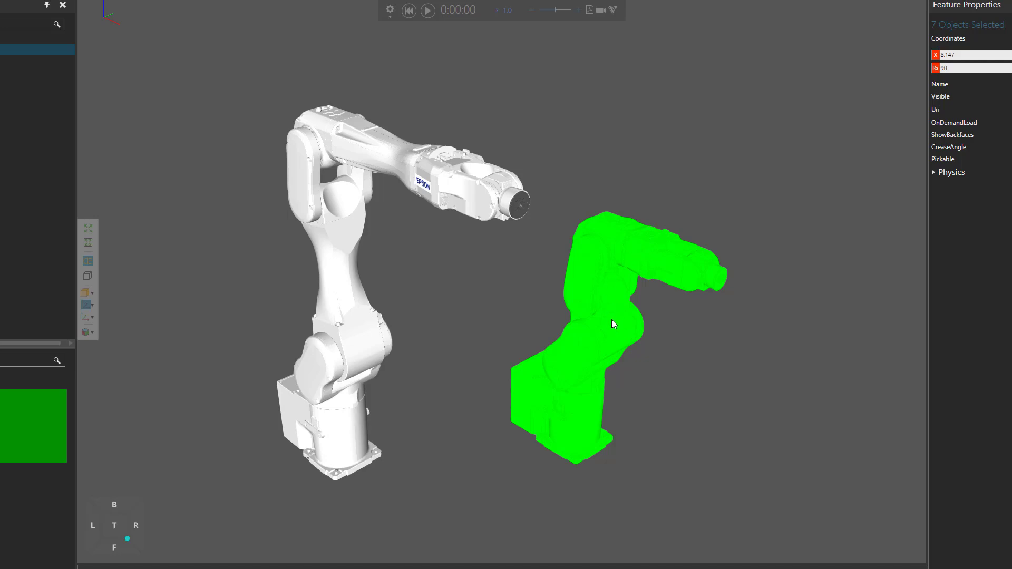
right_click(602, 245)
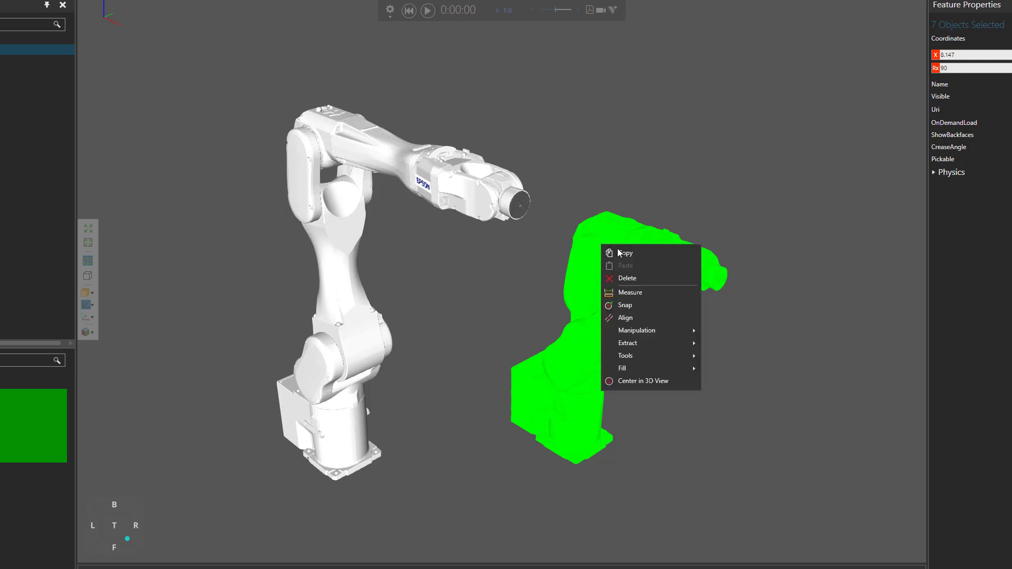
click(639, 251)
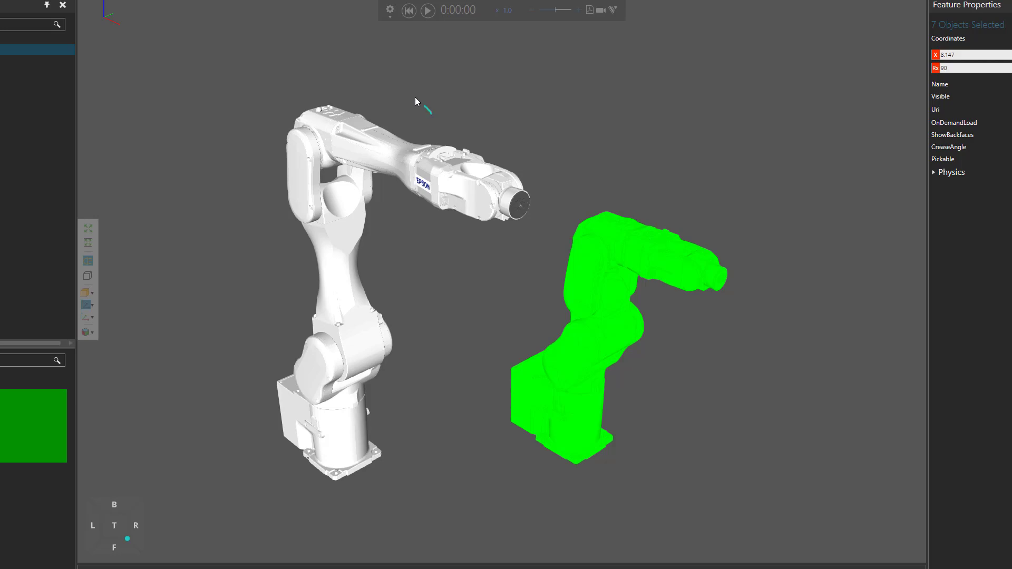
- Select all geometry of the C8XL robot with a free-form outline and delete it
drag(230, 192, 291, 299)
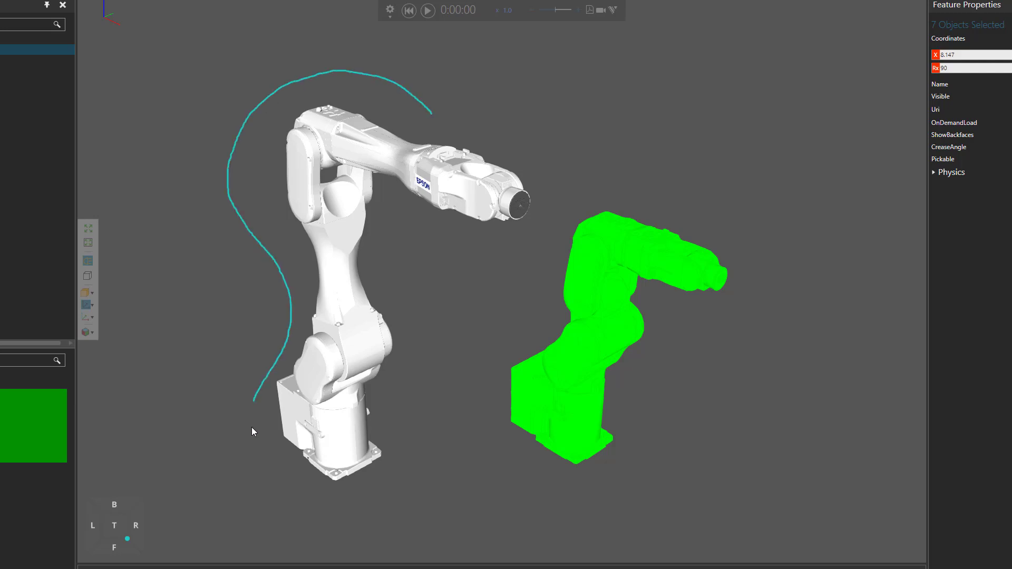
mouse_move(311, 524)
mouse_down()
mouse_move(416, 489)
mouse_move(434, 374)
mouse_move(415, 304)
mouse_move(438, 280)
mouse_up()
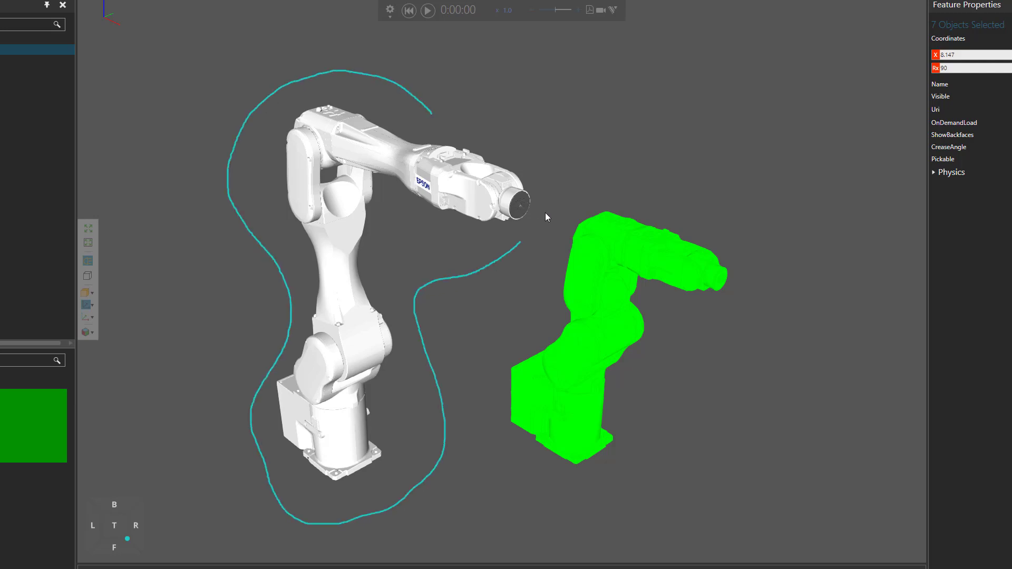
mouse_move(545, 216)
mouse_down()
mouse_move(547, 132)
mouse_move(495, 89)
mouse_up()
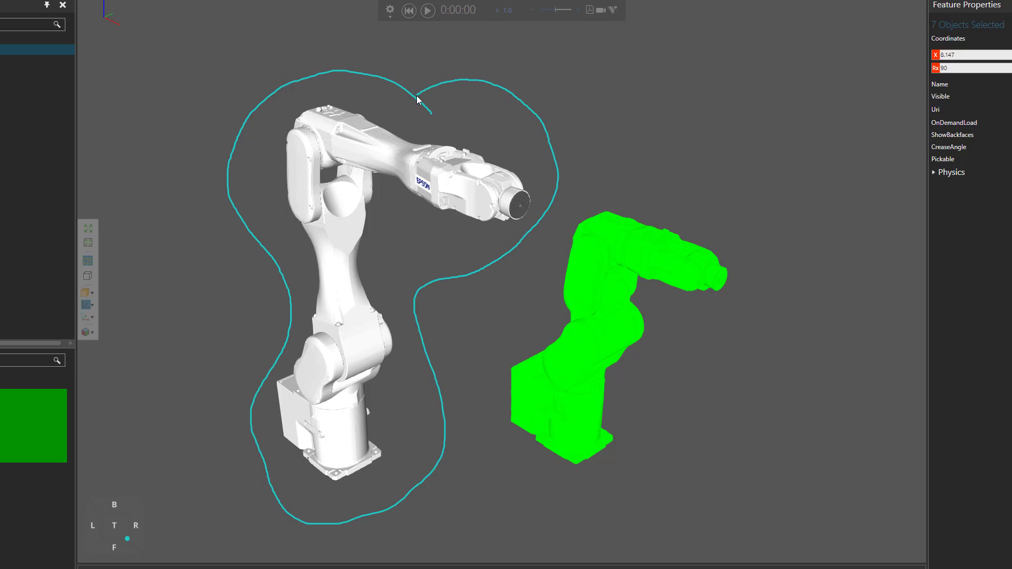
drag(416, 97, 417, 97)
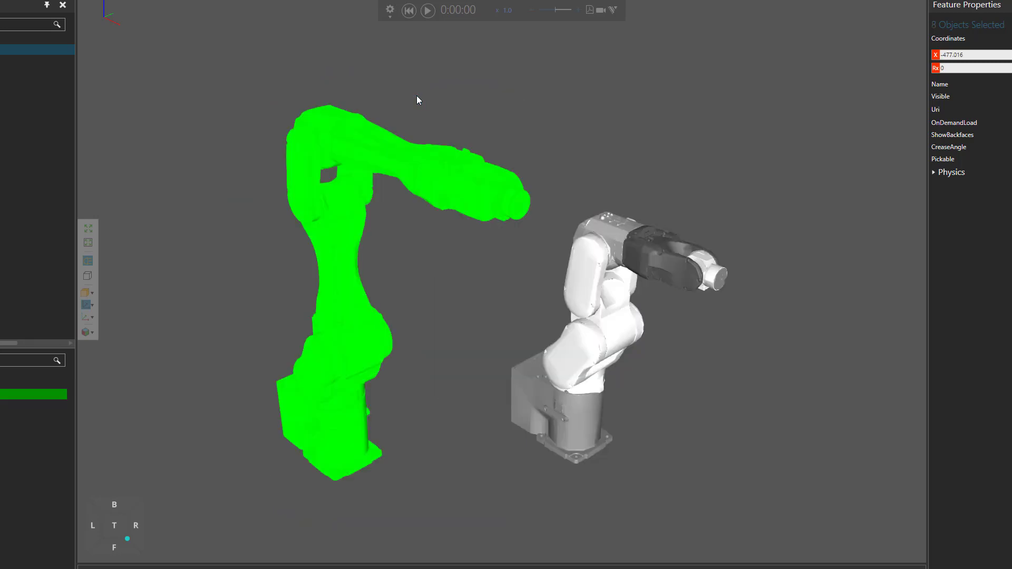
right_click(391, 142)
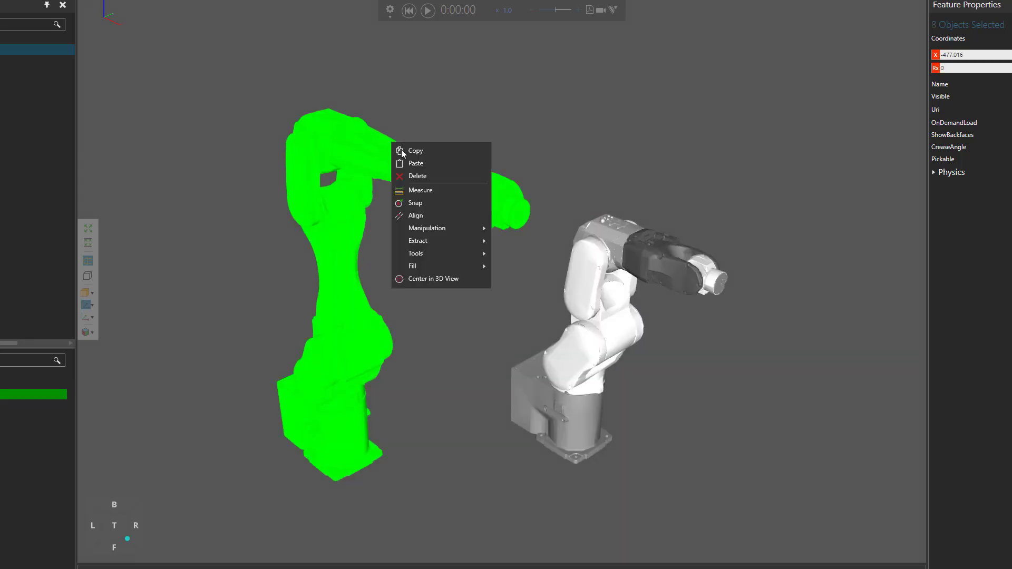
click(443, 175)
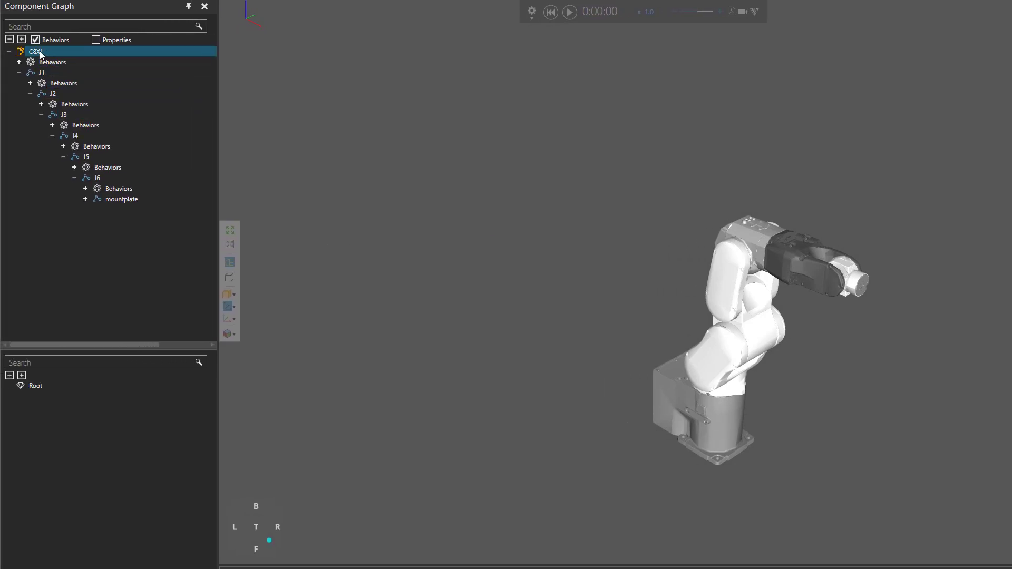
- Paste the copied robot geometry into the root node of the C8XL component
drag(41, 53, 60, 389)
right_click(60, 389)
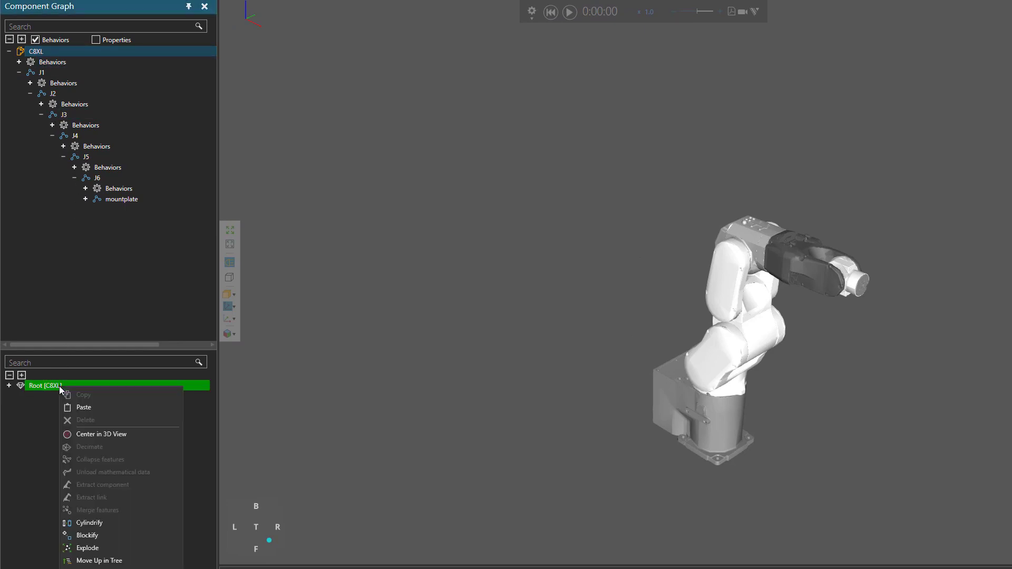
click(96, 411)
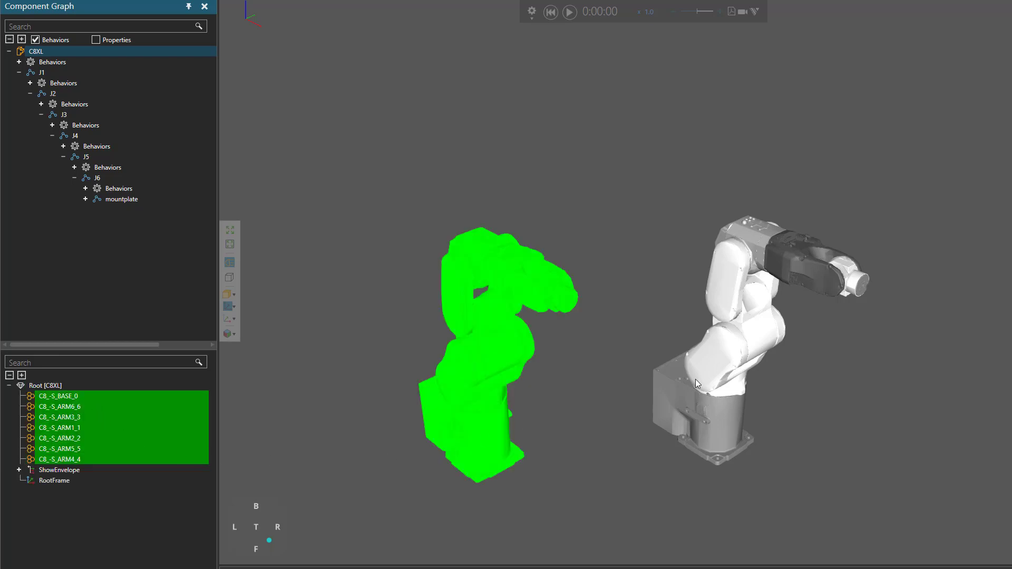
right_drag(617, 433, 623, 430)
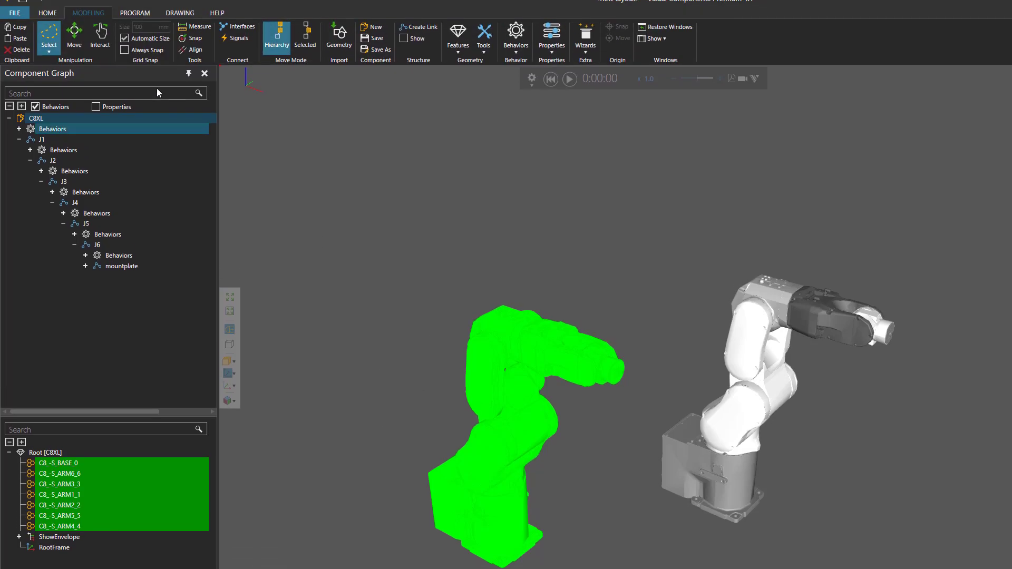
- Check the layout's component list, delete the original imported c8-a701s_asm component and select the C8XL robot
click(50, 23)
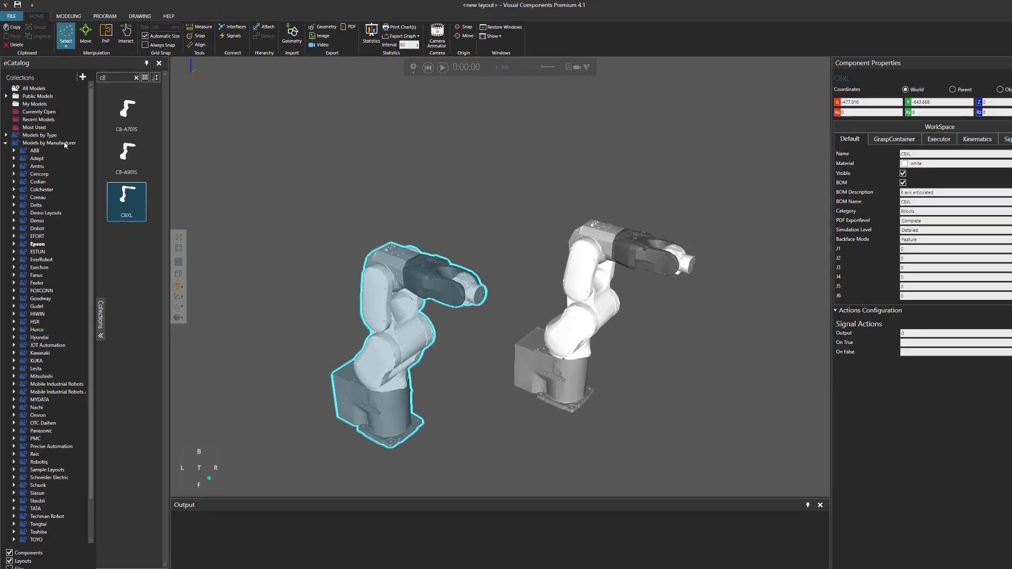
click(55, 564)
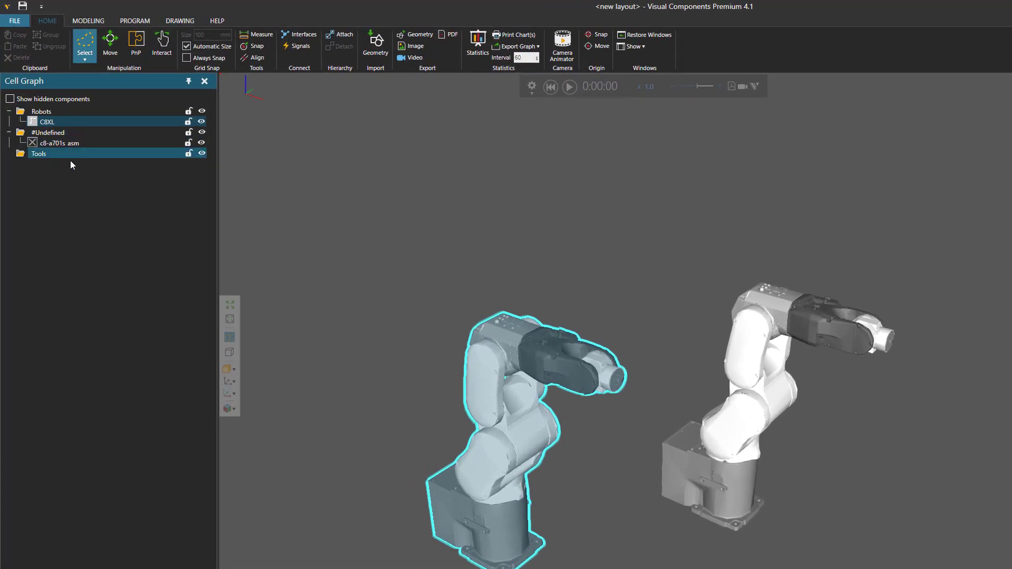
click(85, 22)
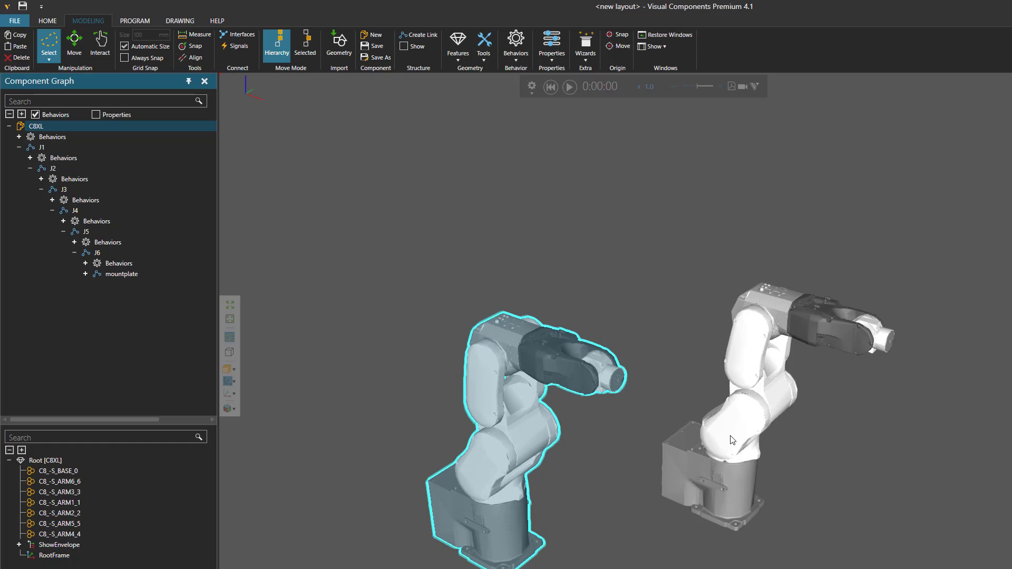
click(739, 506)
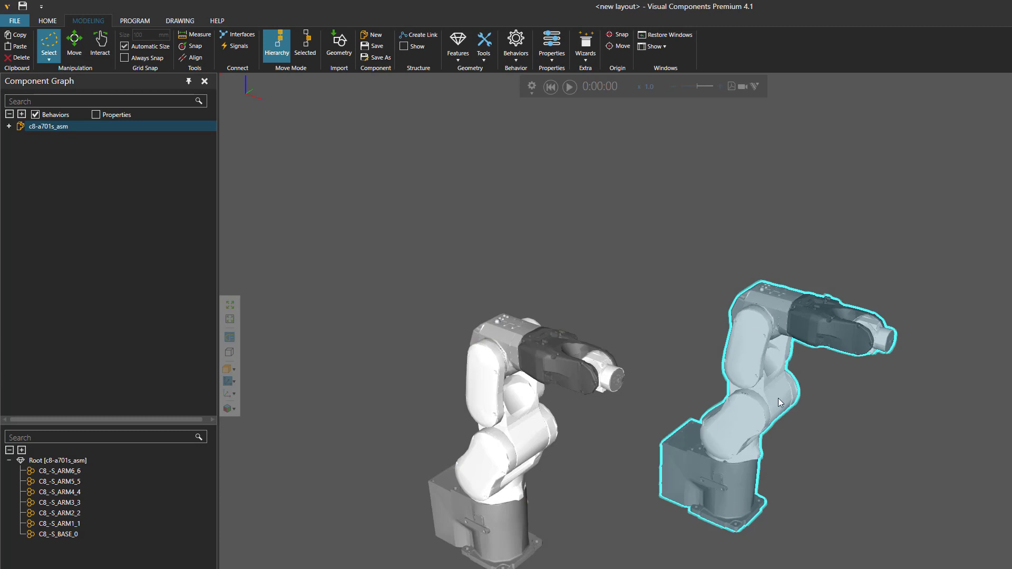
right_click(721, 487)
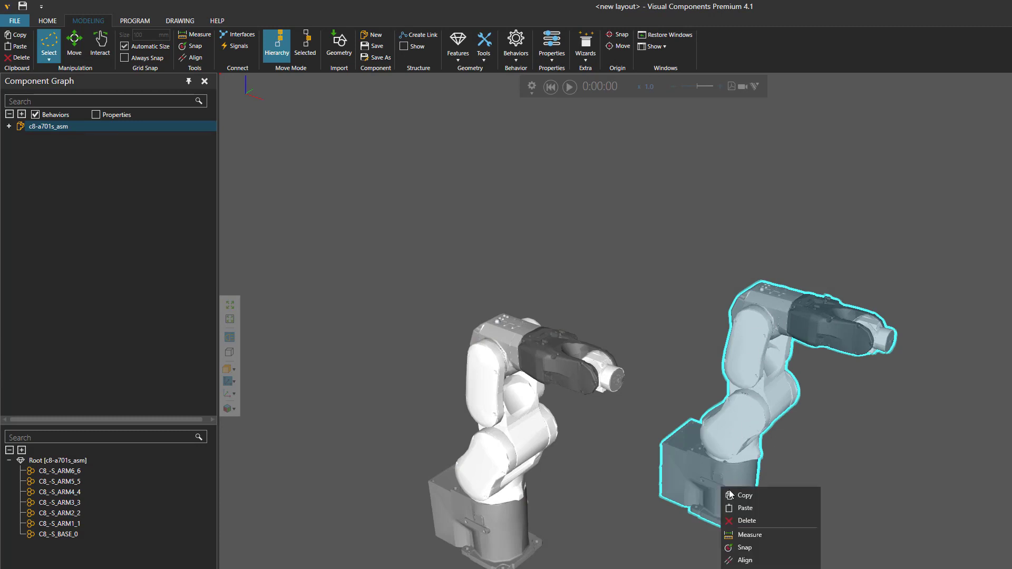
click(783, 521)
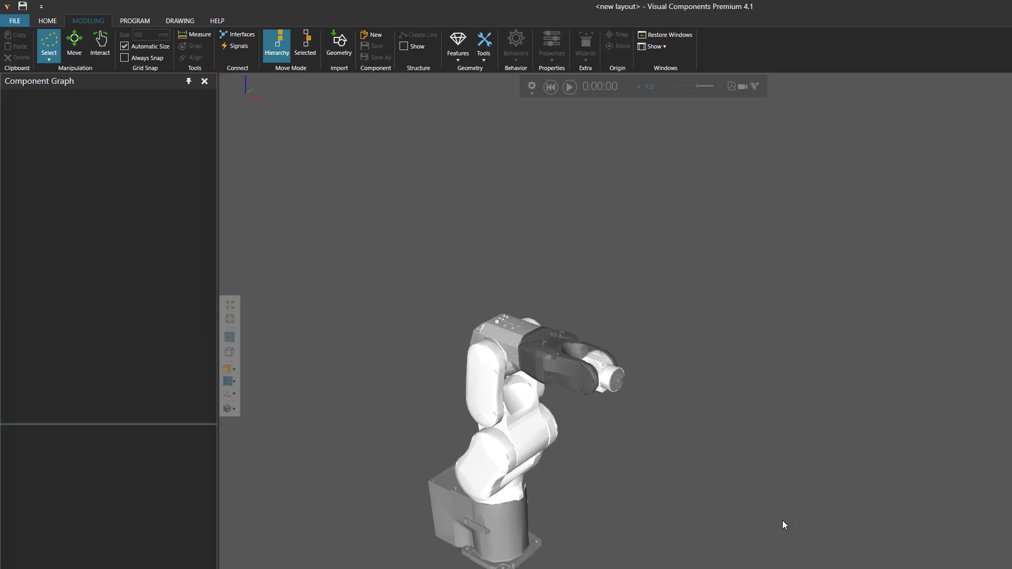
drag(514, 536, 615, 484)
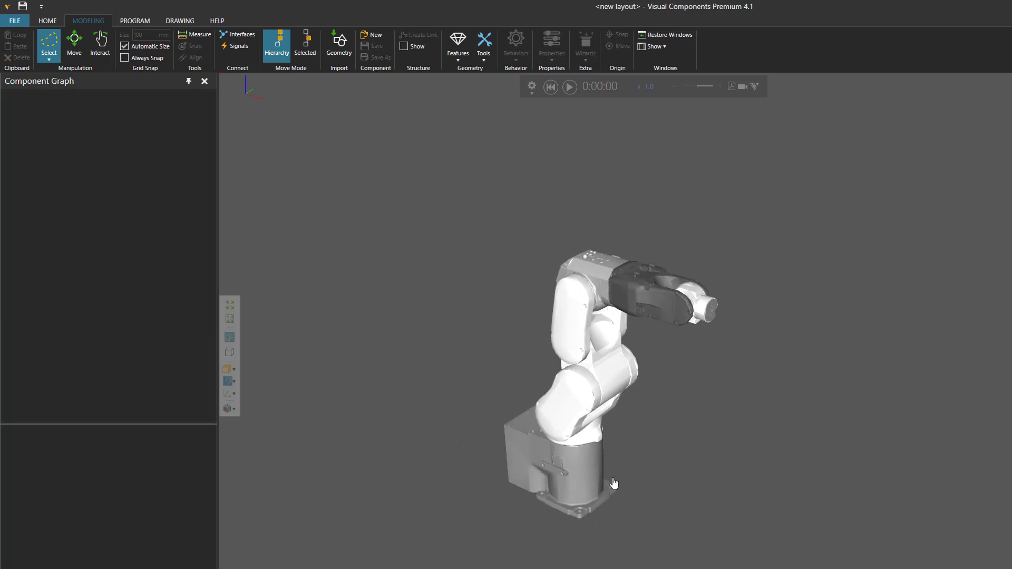
click(582, 496)
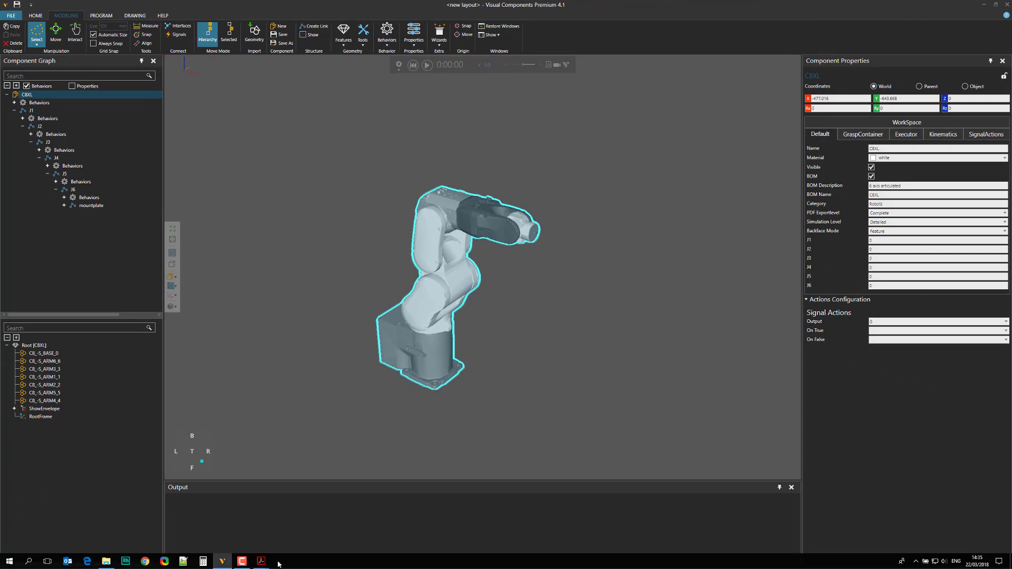
- Switch to the articulated robot tutorial PDF in Acrobat and go to page 5 on tessellation quality
mouse_move(261, 561)
click(305, 529)
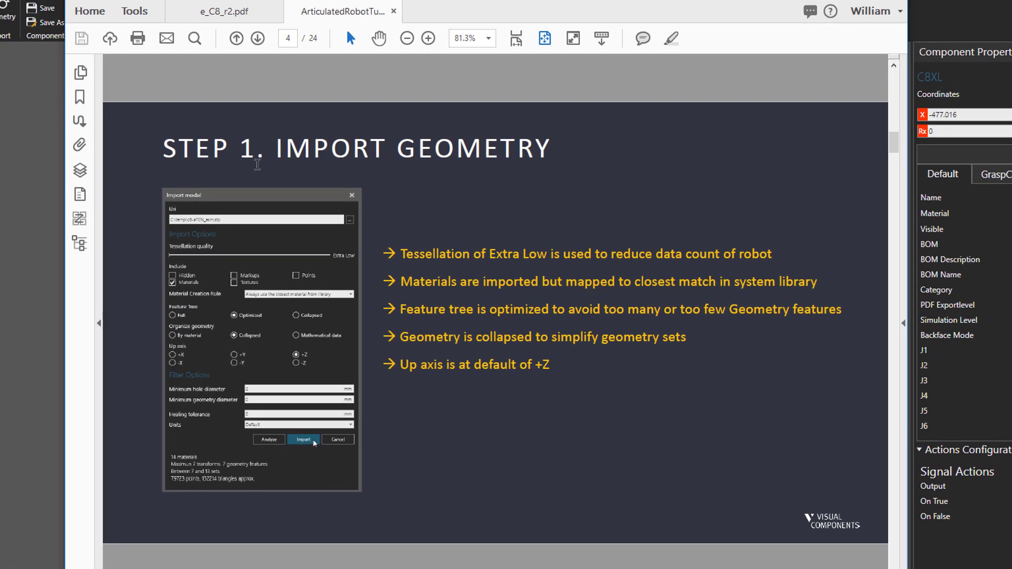
click(258, 39)
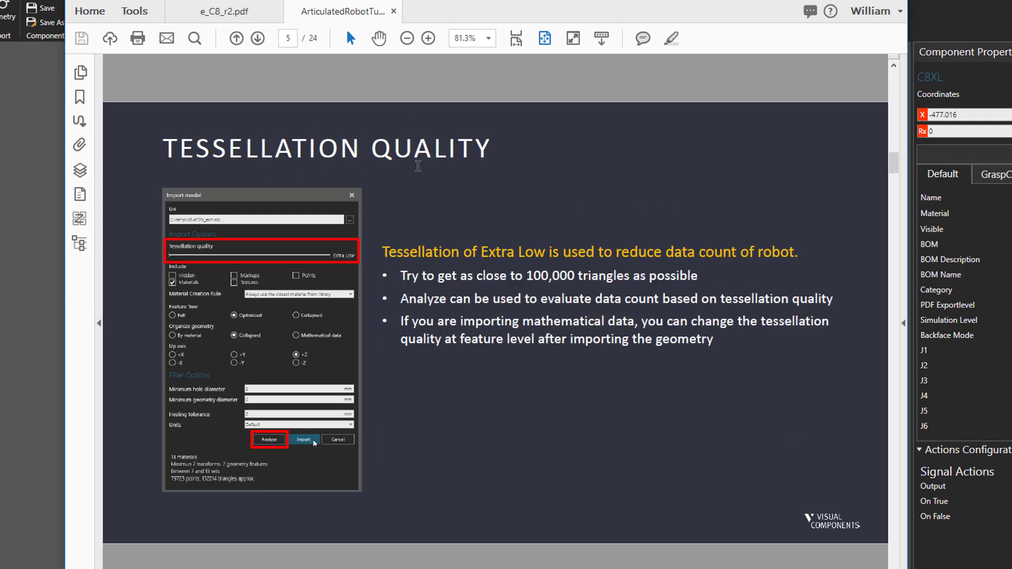
- Page forward through the robot tutorial PDF from page 5 to page 17 on saving the work
click(258, 39)
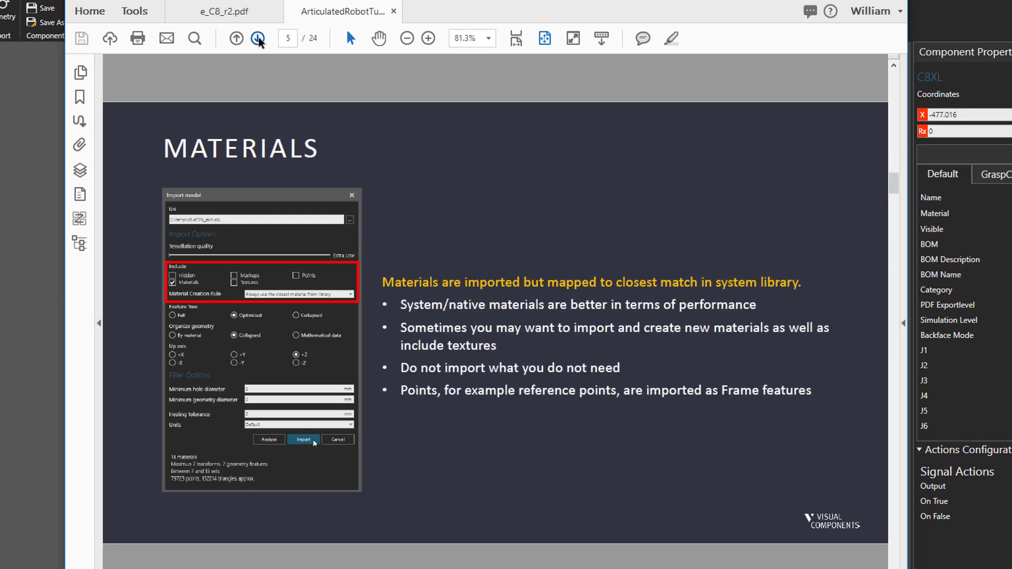
click(258, 40)
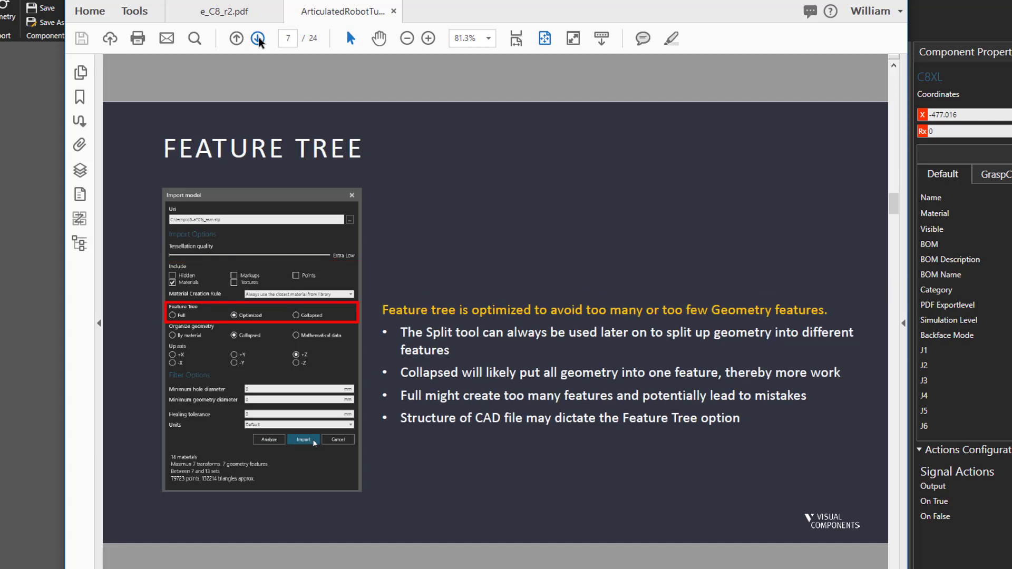
click(258, 39)
click(259, 40)
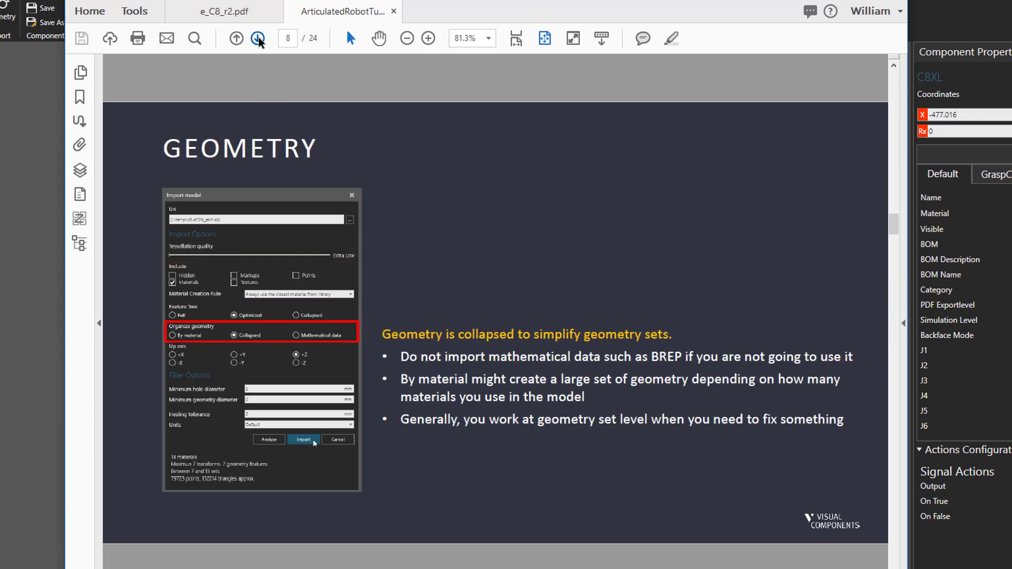
click(258, 40)
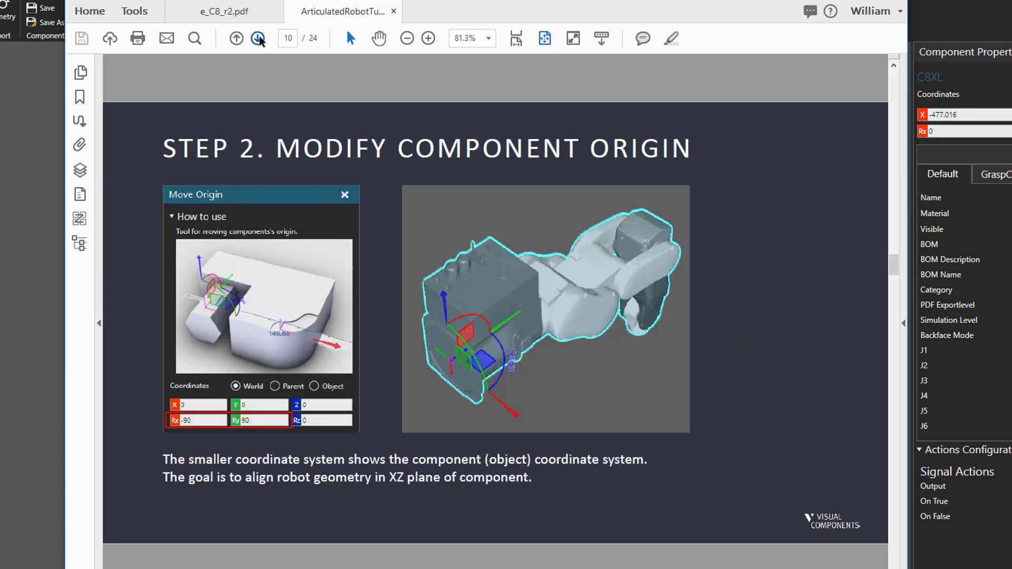
click(259, 39)
click(258, 39)
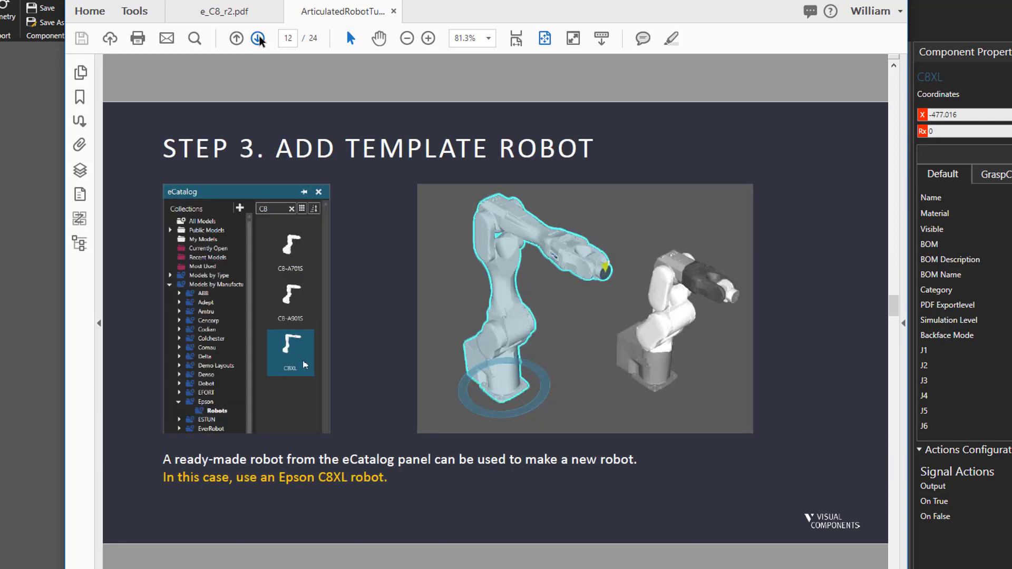
click(258, 39)
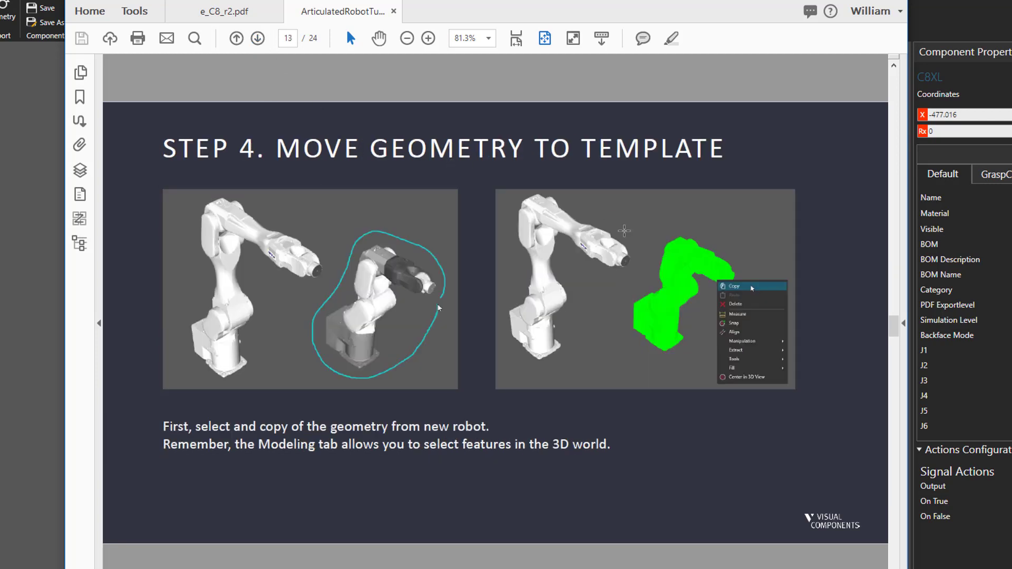
click(258, 39)
click(258, 40)
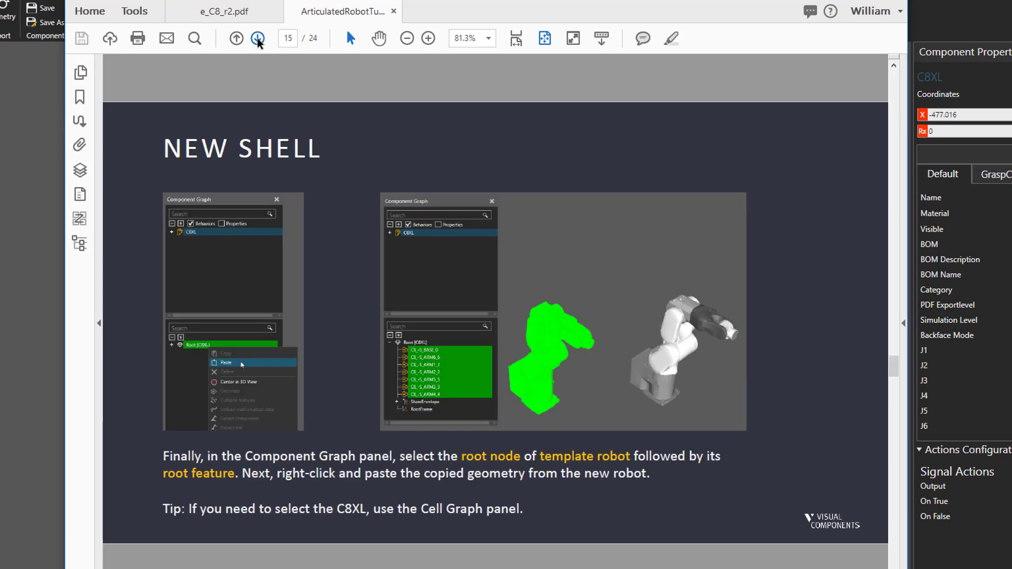
click(258, 40)
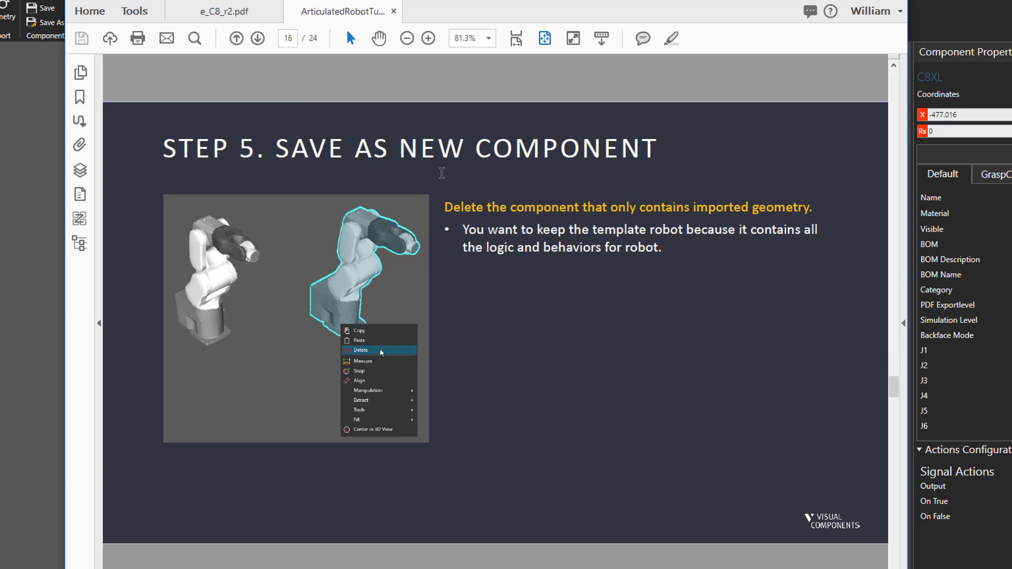
click(258, 39)
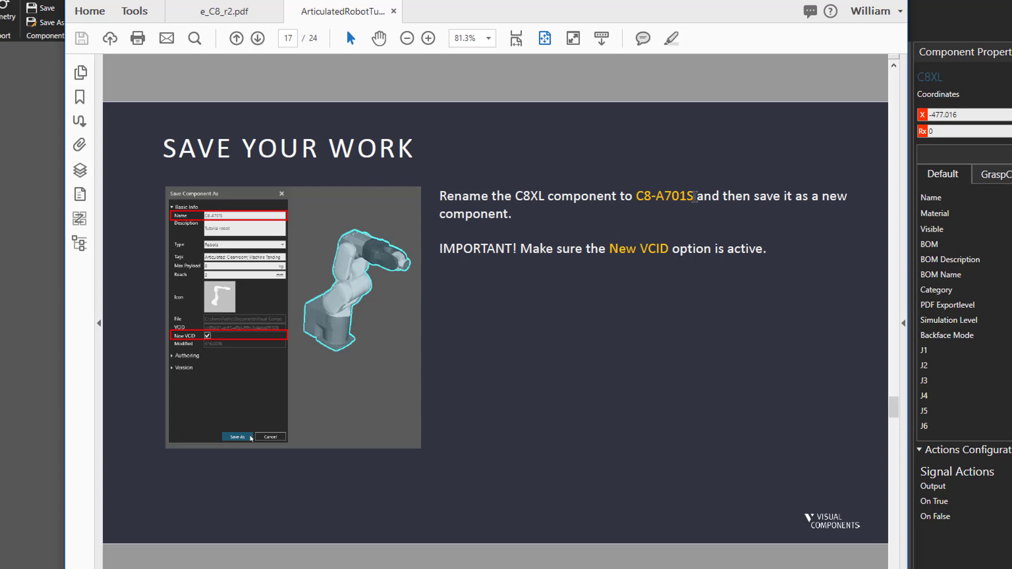
- Copy the name C8-A701S from the tutorial text and rename the C8XL component with it
drag(696, 197, 639, 193)
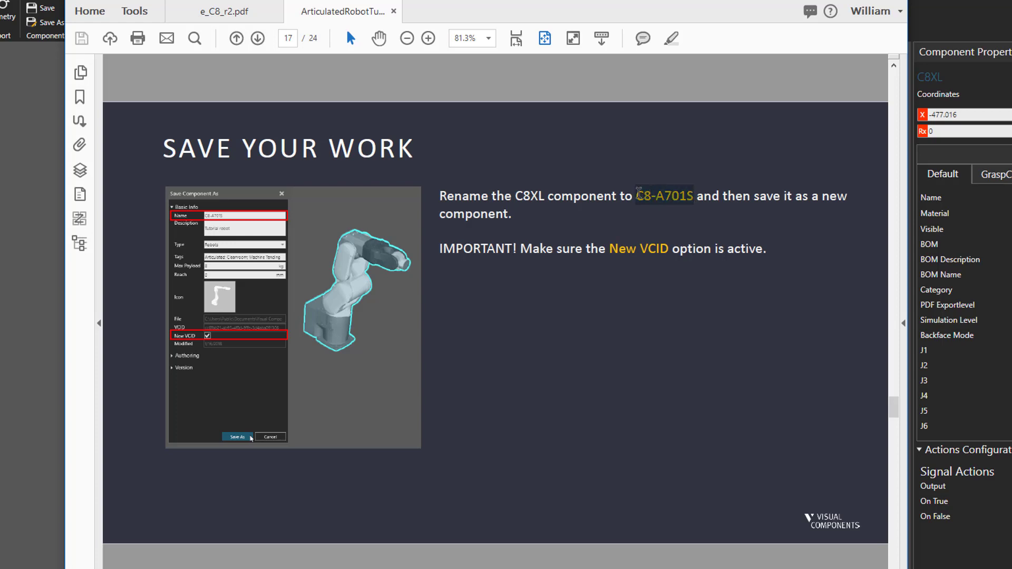
right_click(669, 196)
click(699, 212)
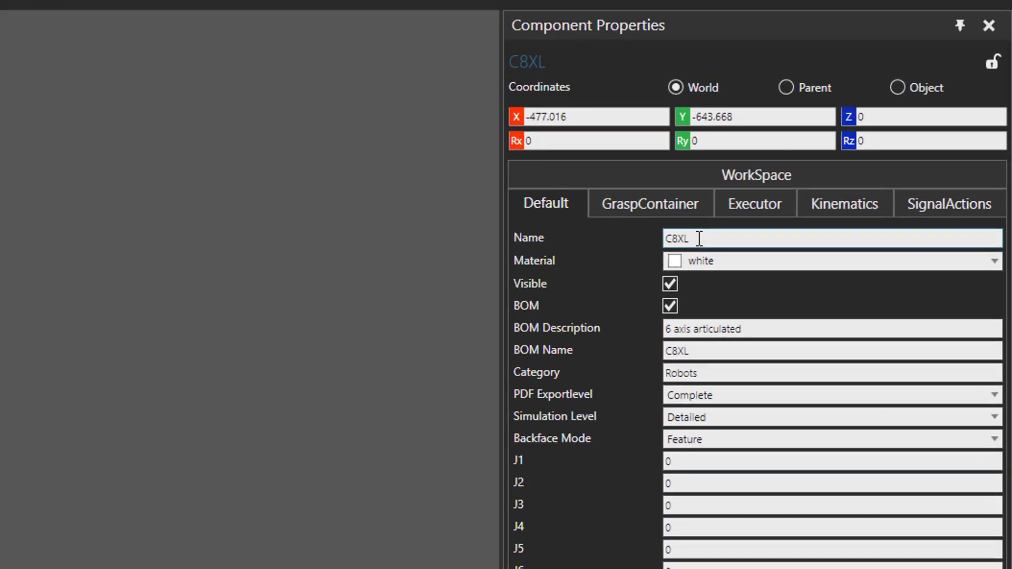
drag(887, 149, 855, 153)
right_click(638, 255)
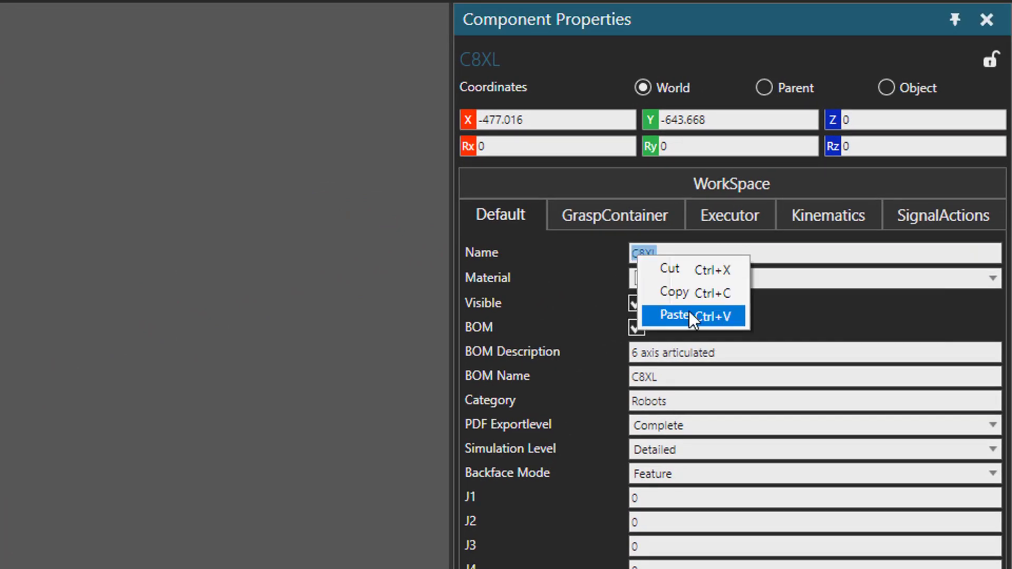
click(688, 312)
key(Tab)
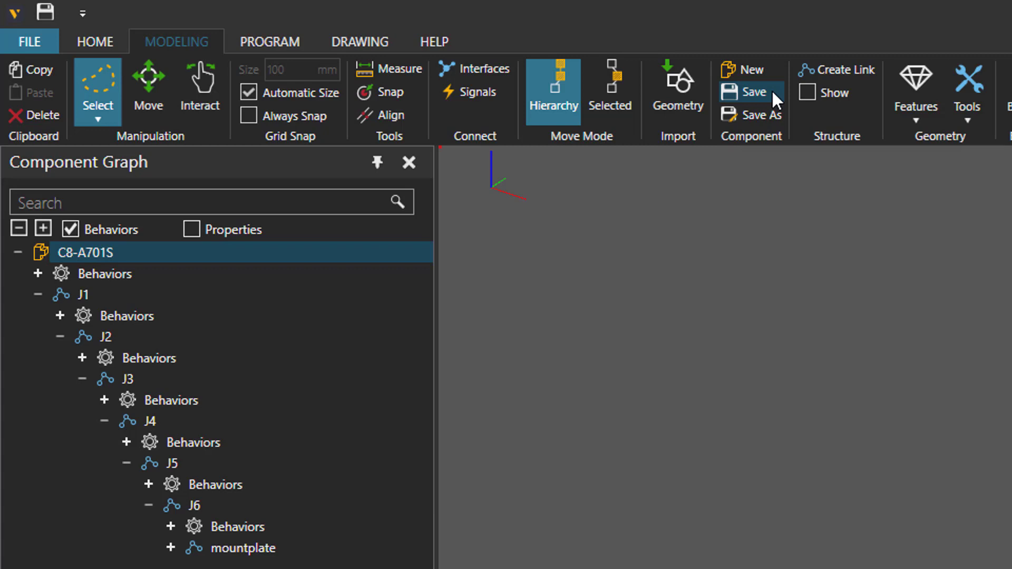
- Start saving the component as a new one, with the name C8-A701S and the description "tutorial robot"
click(754, 116)
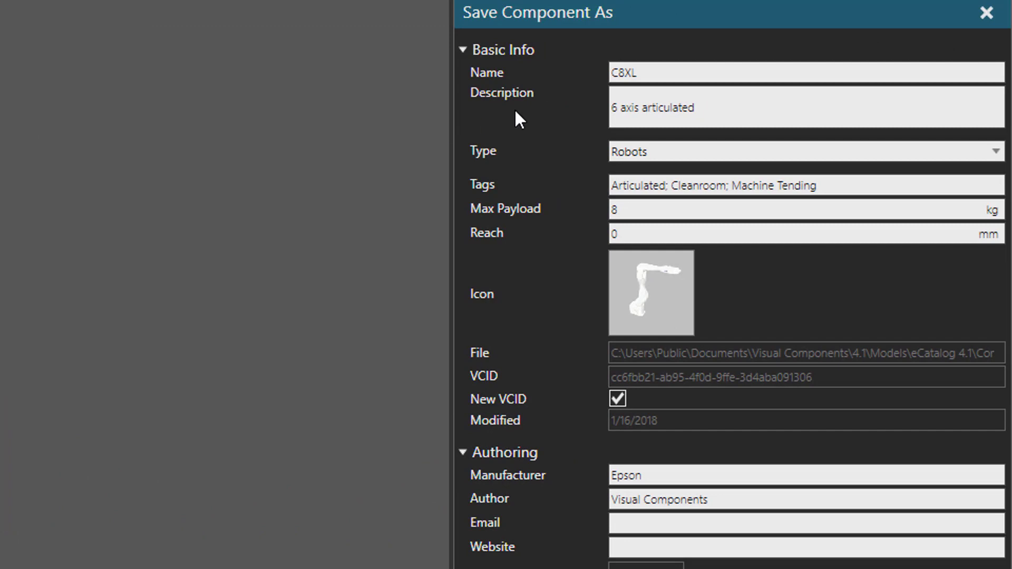
drag(655, 70, 569, 73)
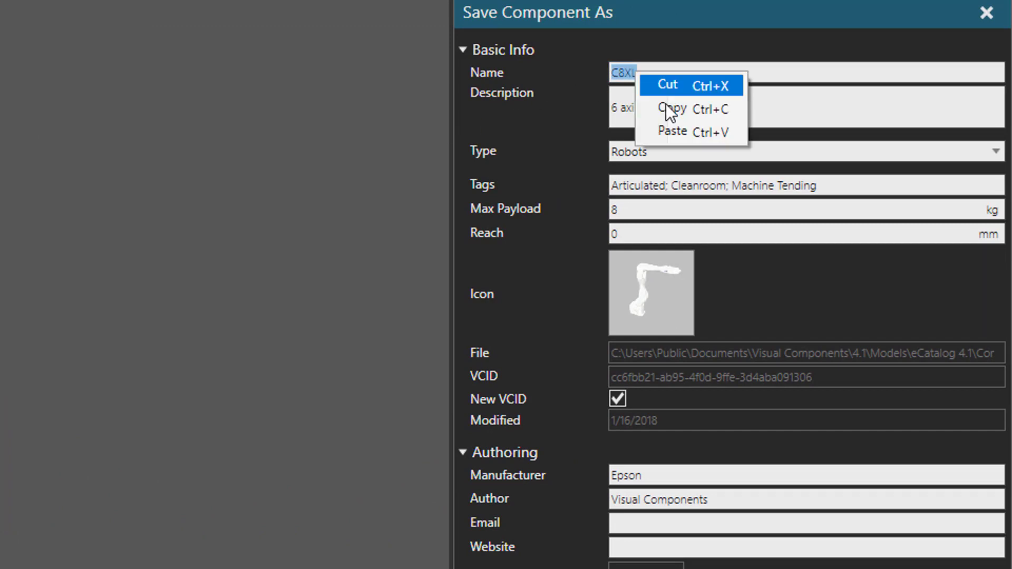
click(681, 131)
double_click(671, 107)
drag(576, 118, 563, 120)
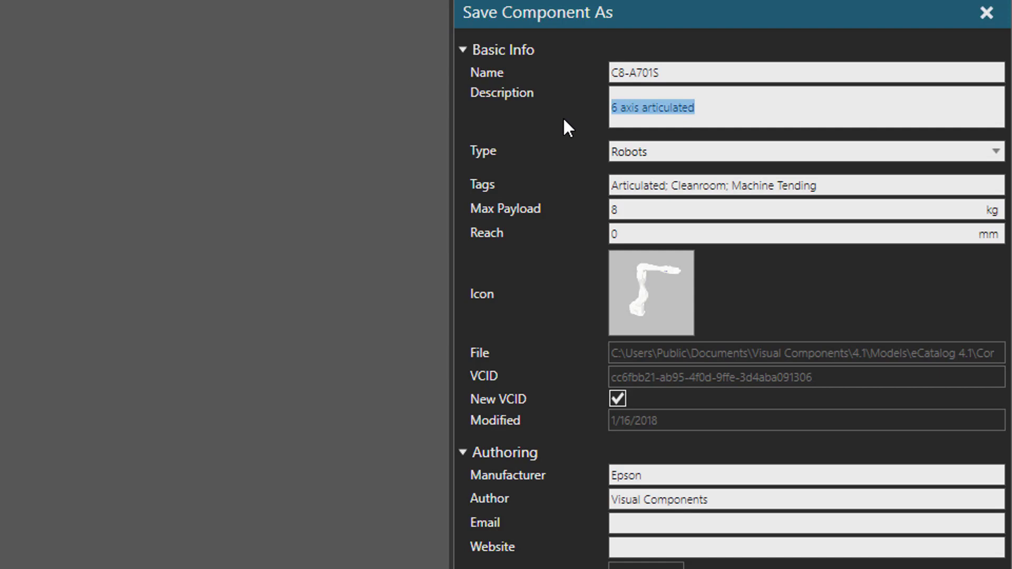
text(tutorial robot)
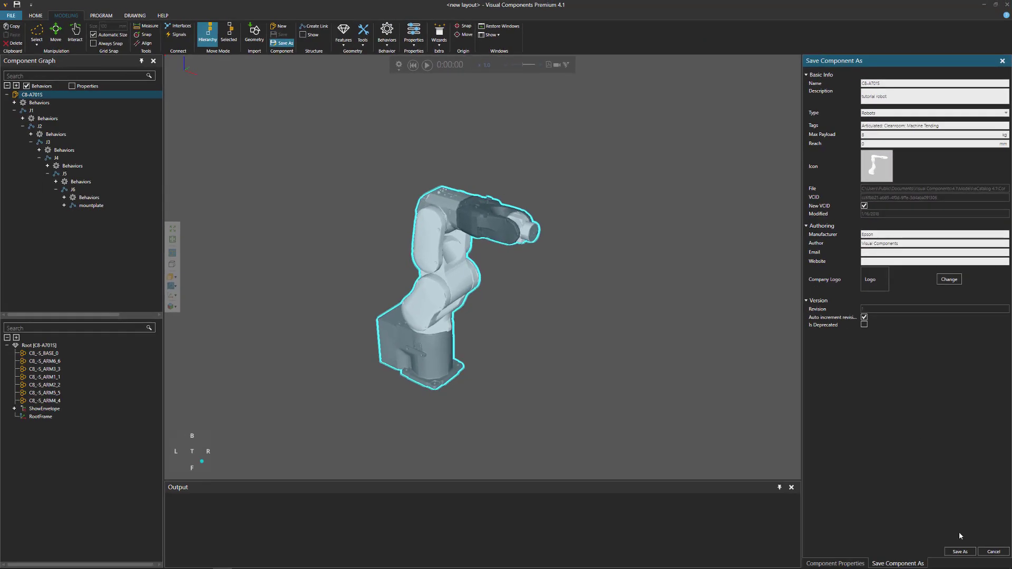
- Save the component to the My Models folder under the file name C8-A701S
click(973, 553)
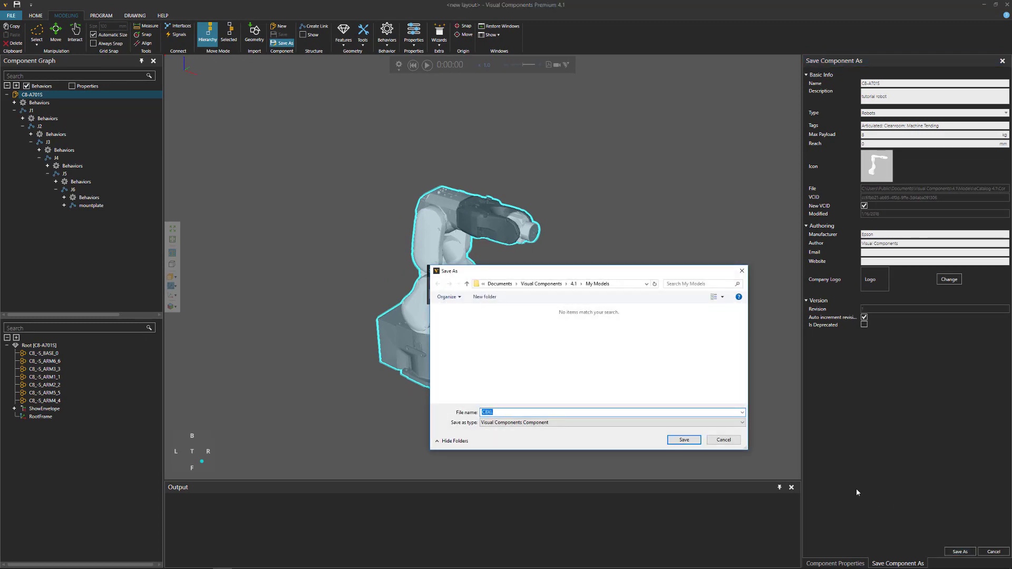
right_click(489, 412)
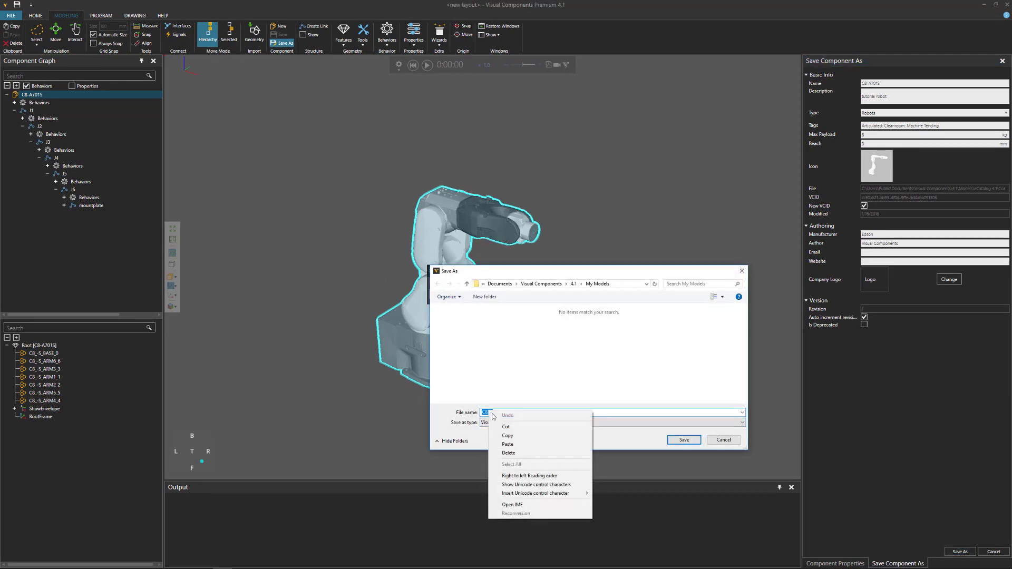
click(522, 444)
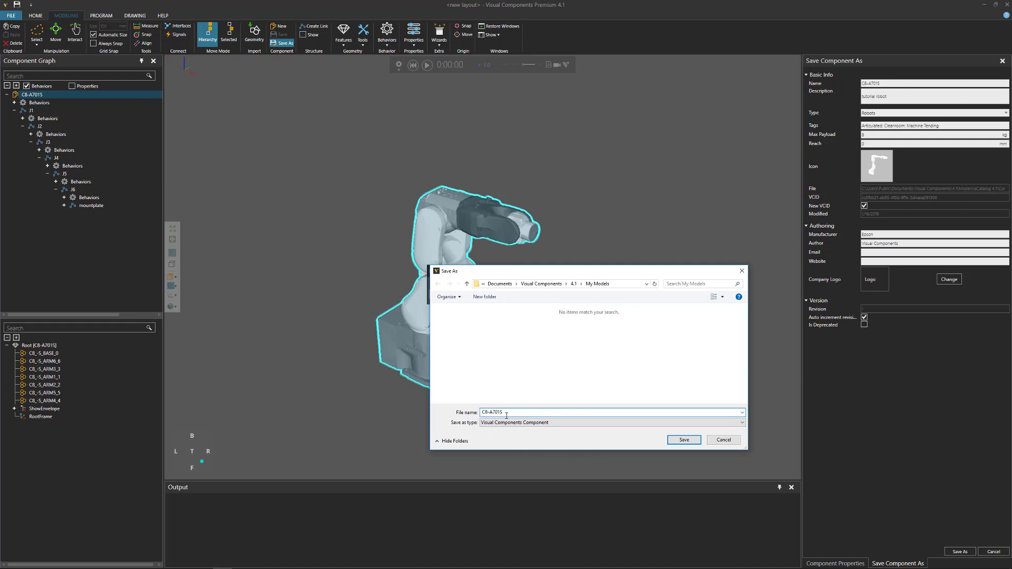
click(684, 440)
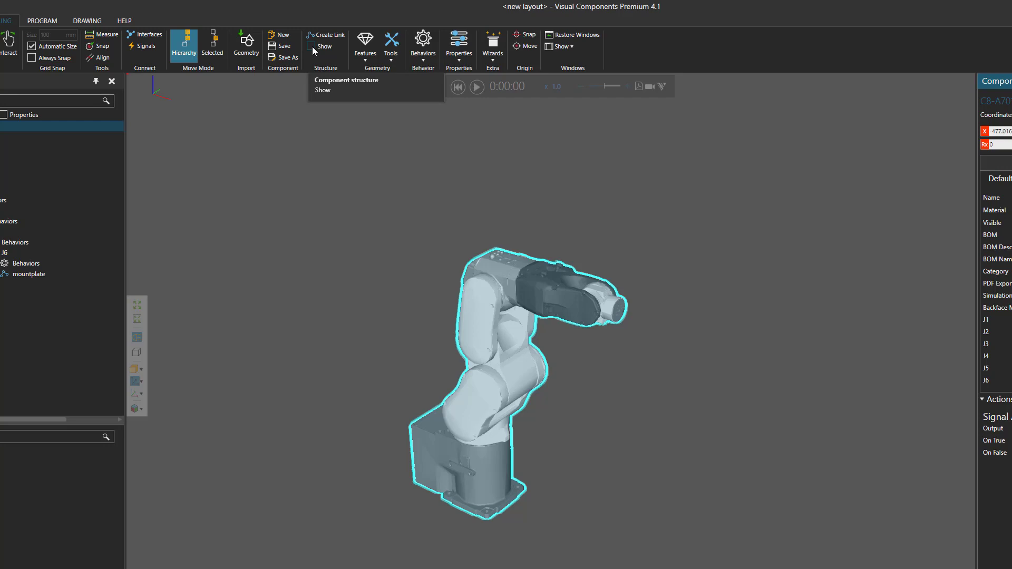
- Show the component structure, select the Kinematics behavior of the C8-A701S root node, and review the available behavior types
click(312, 46)
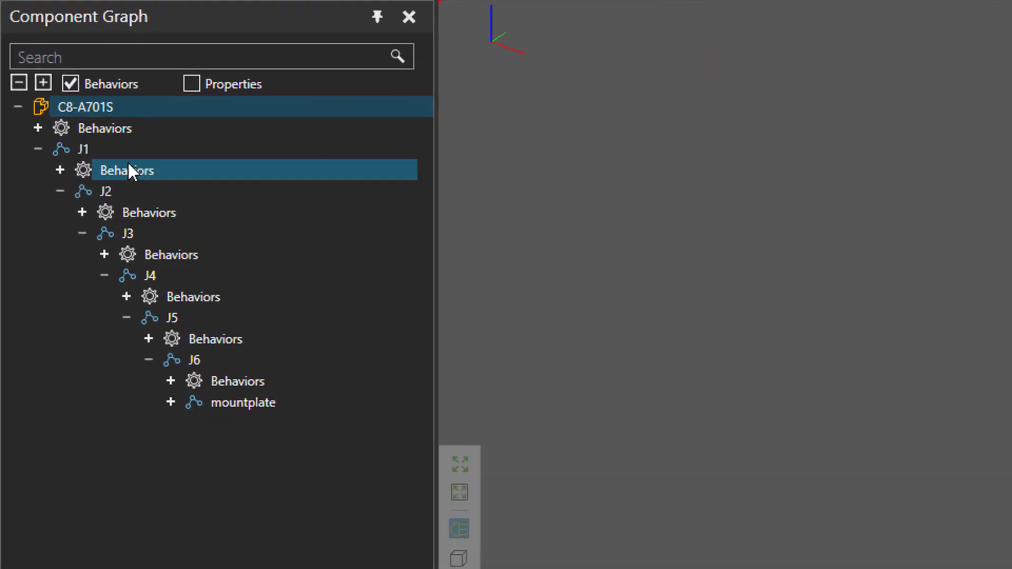
click(38, 128)
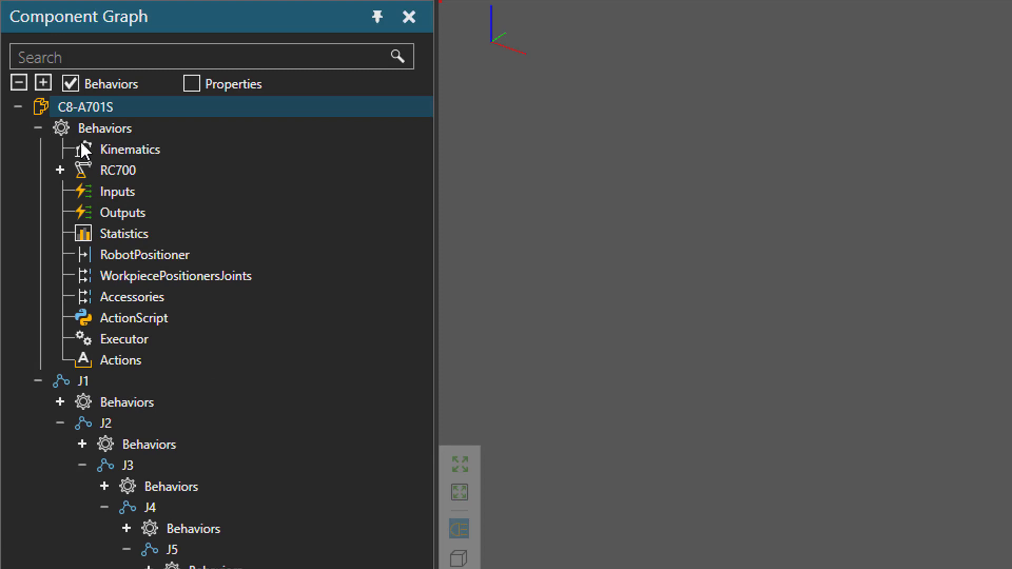
click(128, 153)
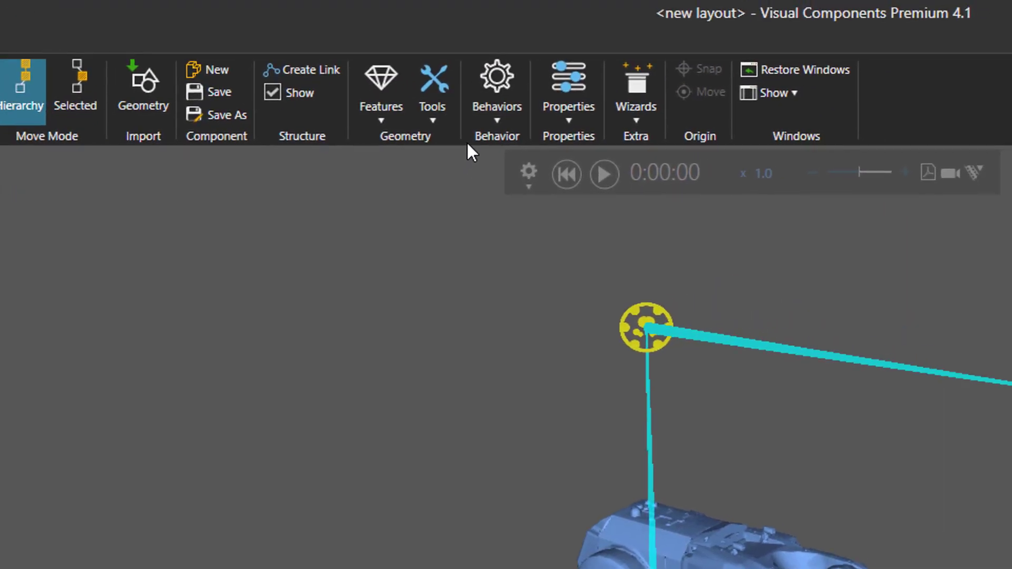
click(489, 75)
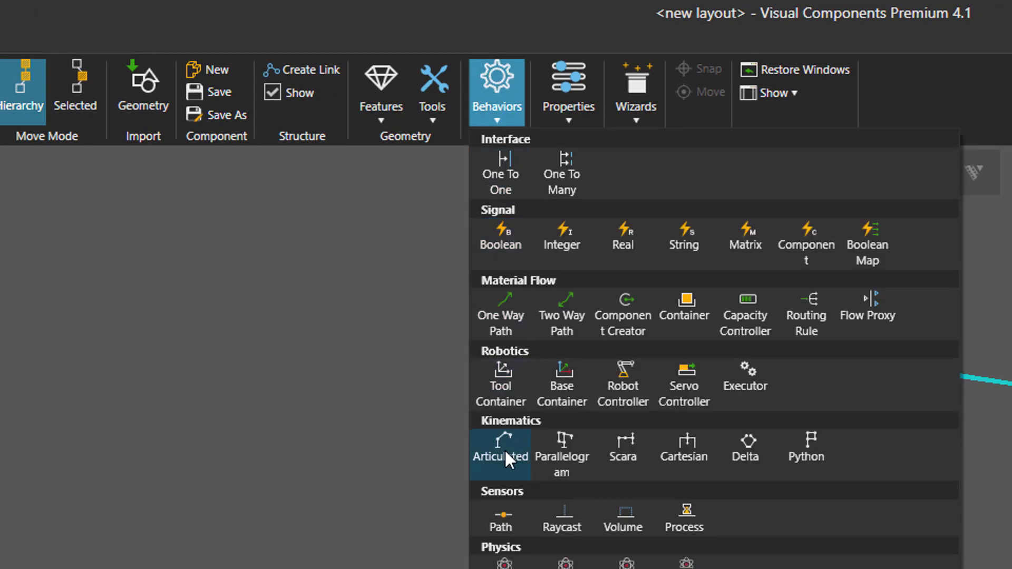
click(108, 2)
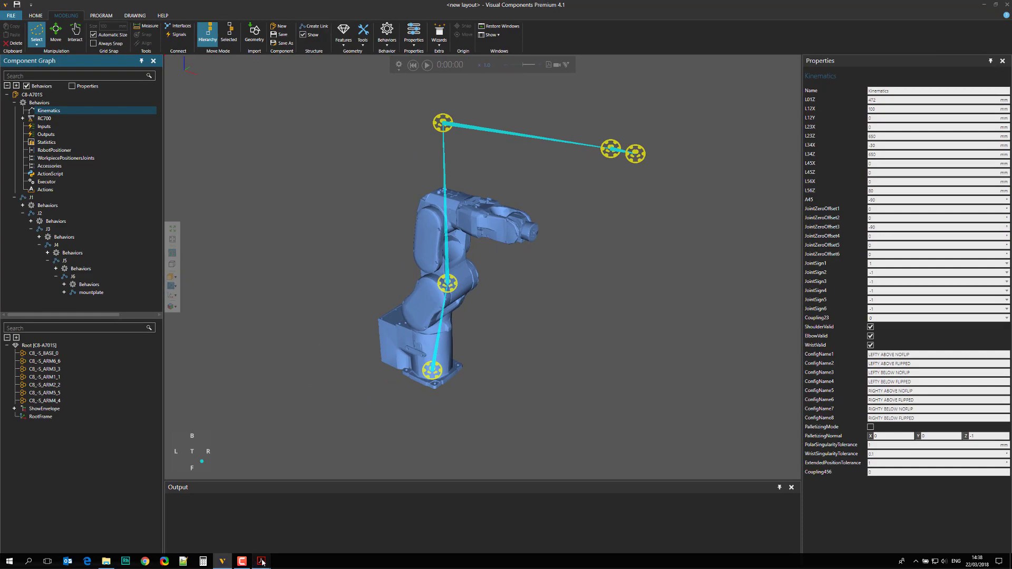
- Switch to Acrobat and consult the C8 outer dimensions on page 17 of e_C8_r2.pdf and the kinematics update on tutorial page 18
mouse_move(262, 562)
click(235, 536)
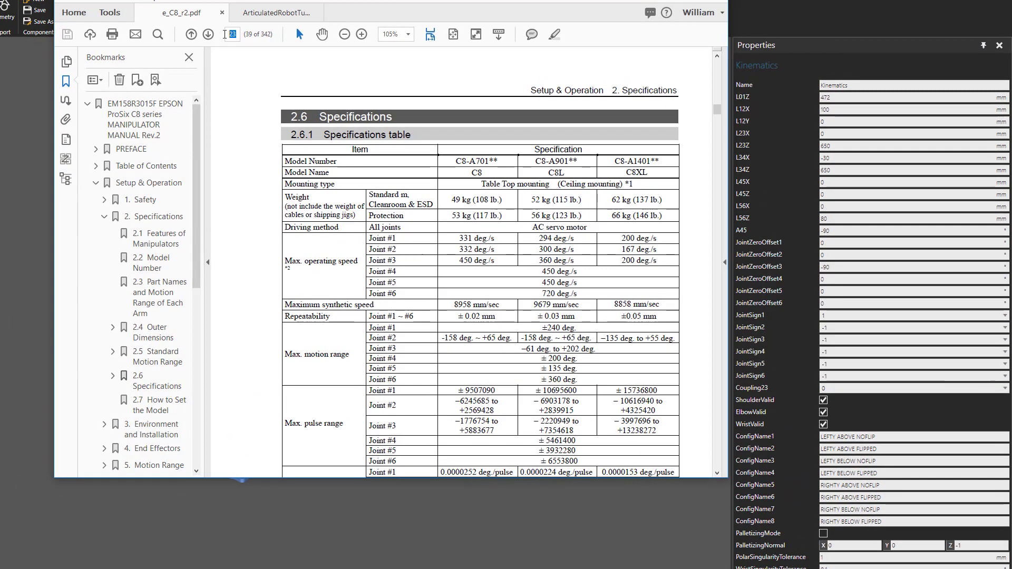
text(17)
key(Return)
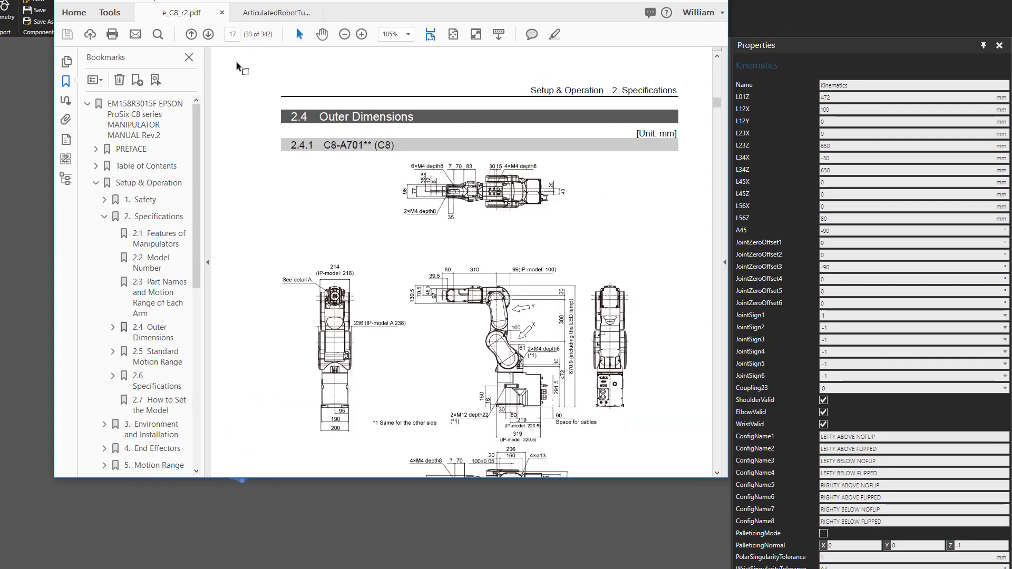
click(208, 264)
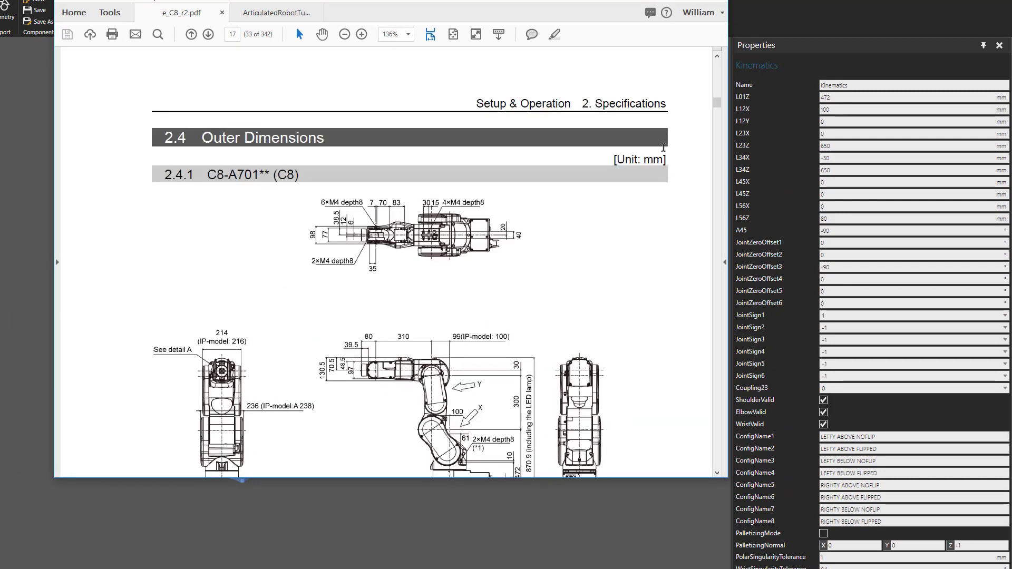
scroll(716, 474, down, 5)
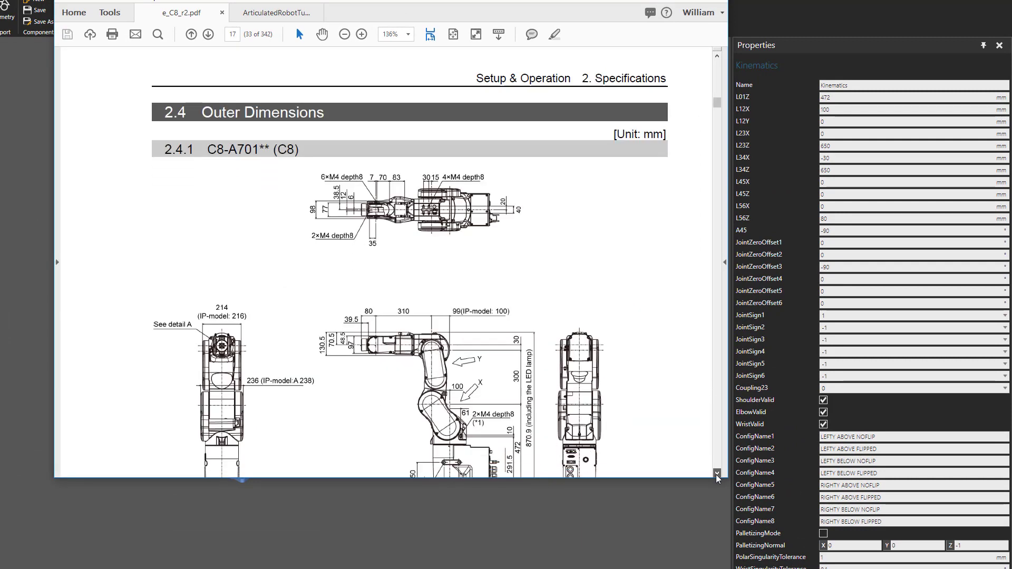
click(717, 474)
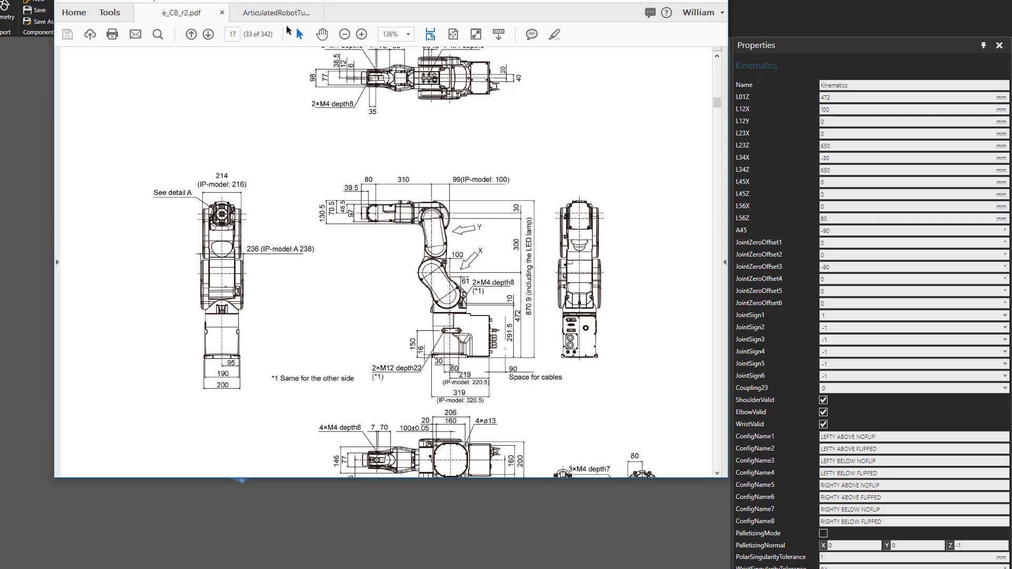
click(284, 15)
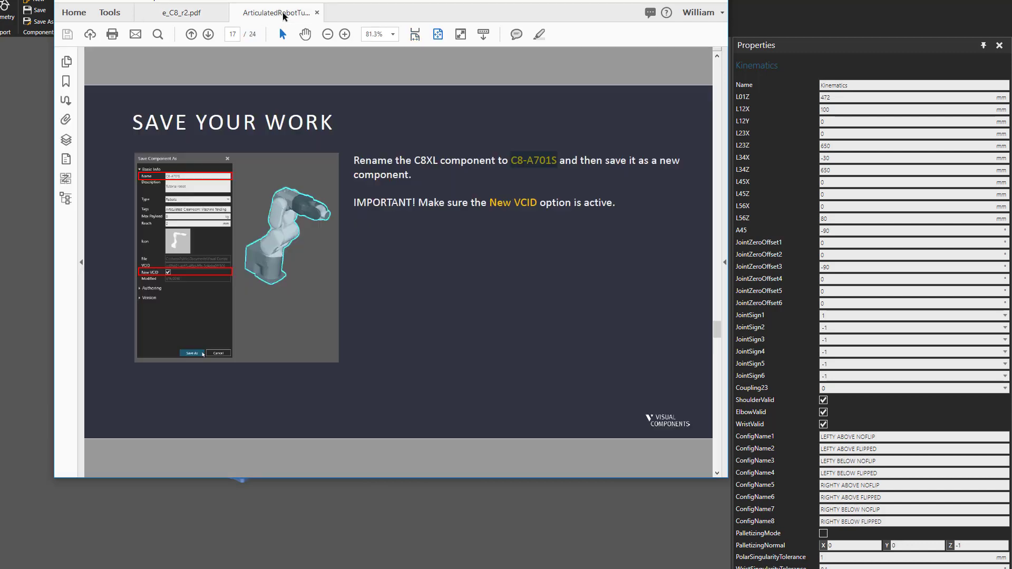
click(208, 34)
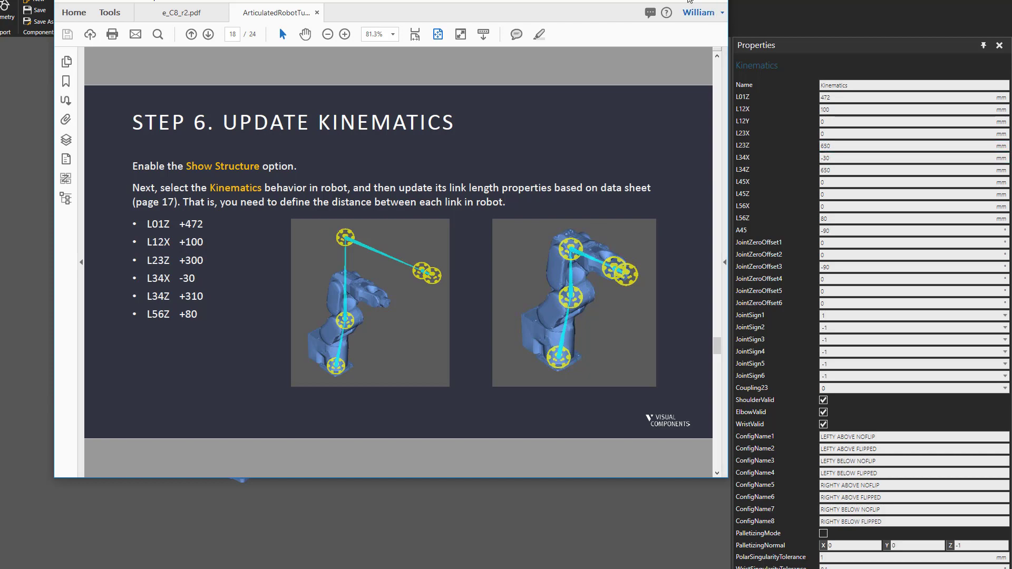
- Switch back to Visual Components and set the Kinematics link length L23Z to 300 mm
click(688, 1)
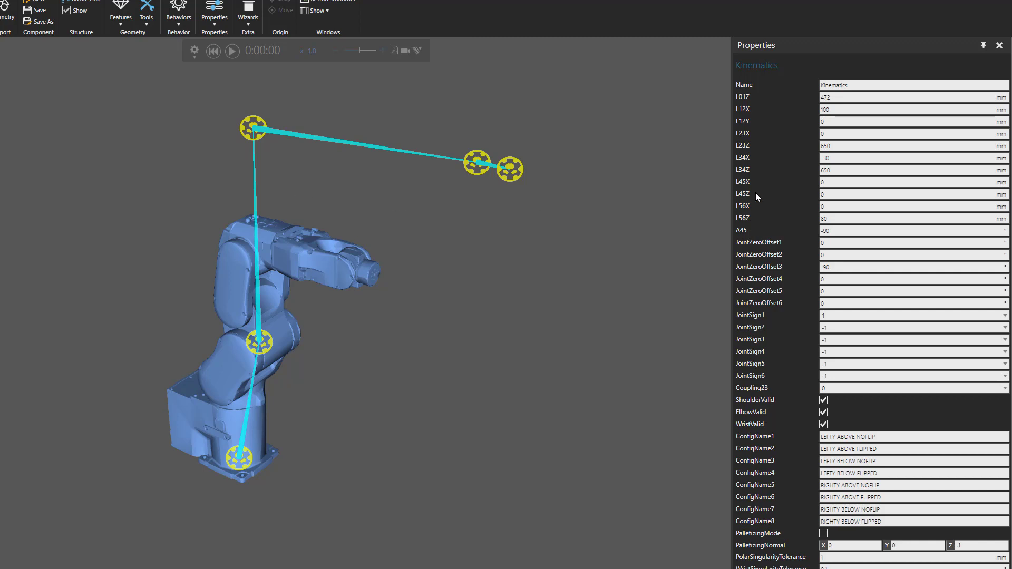
click(825, 146)
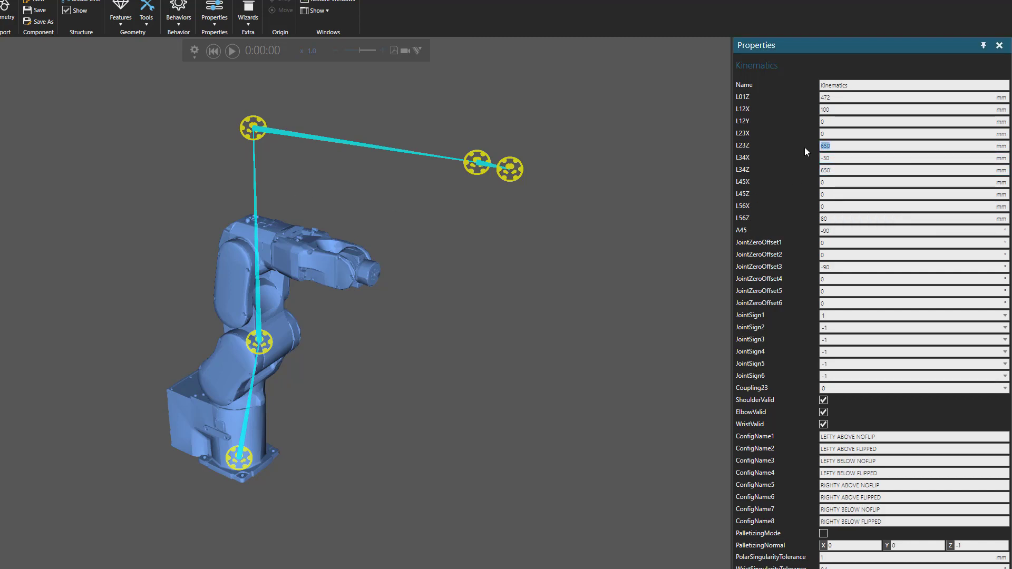
text(300)
key(Return)
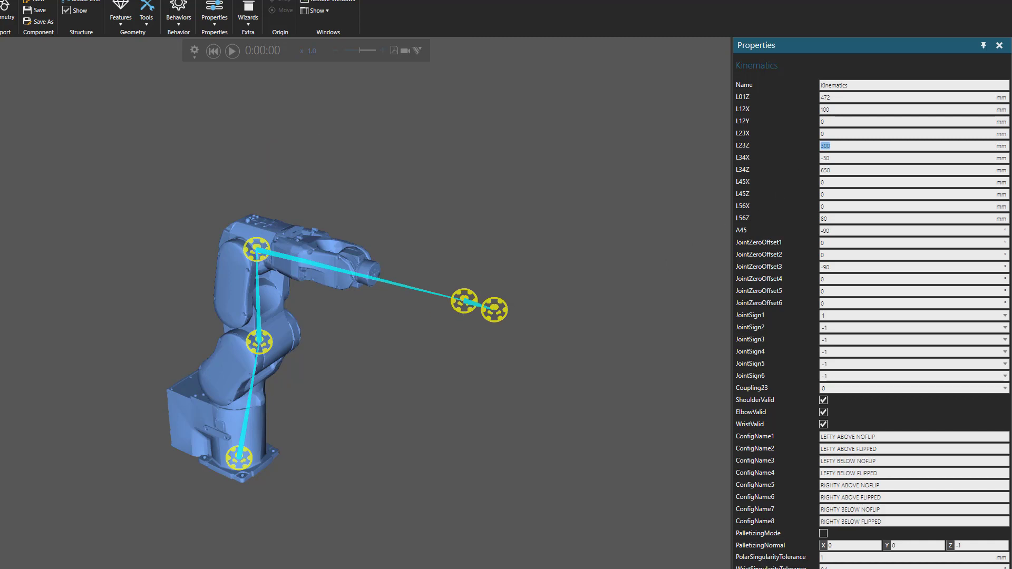
- Check the link lengths in the tutorial's Step 6 and set the Kinematics link length L34Z to 310 mm
key(alt+Tab)
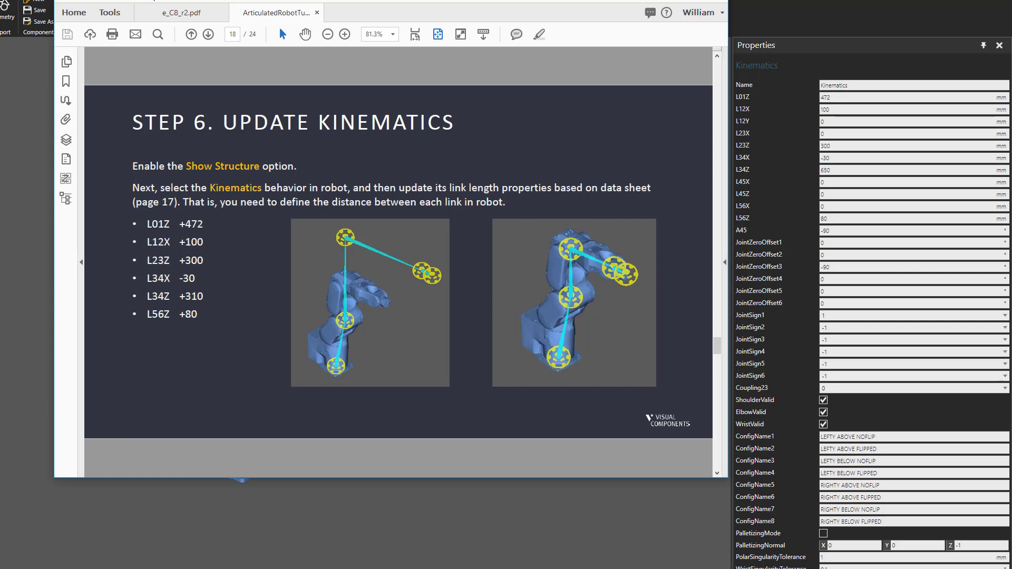
key(alt+Tab)
key(Tab)
key(Tab)
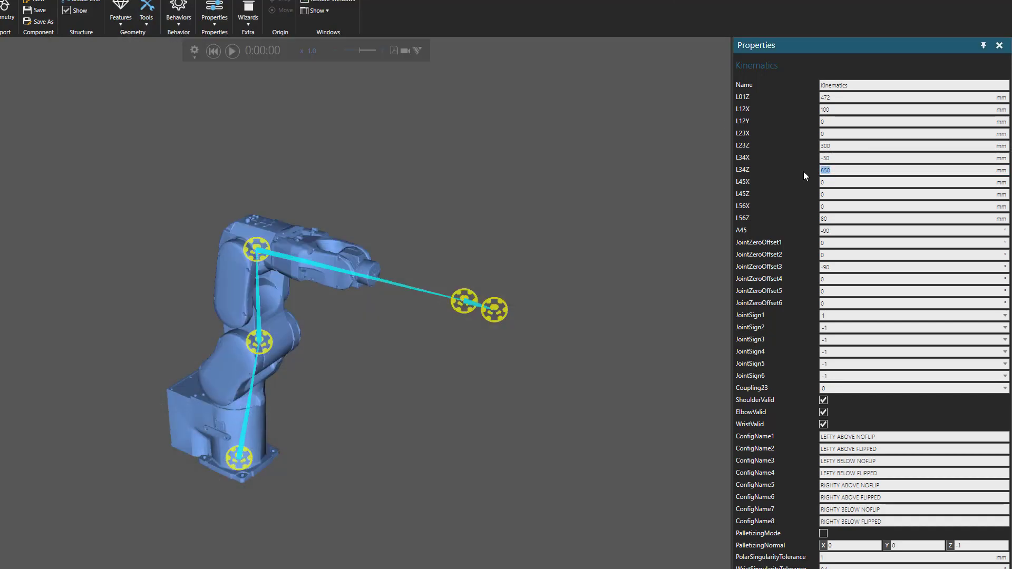
text(310)
key(Return)
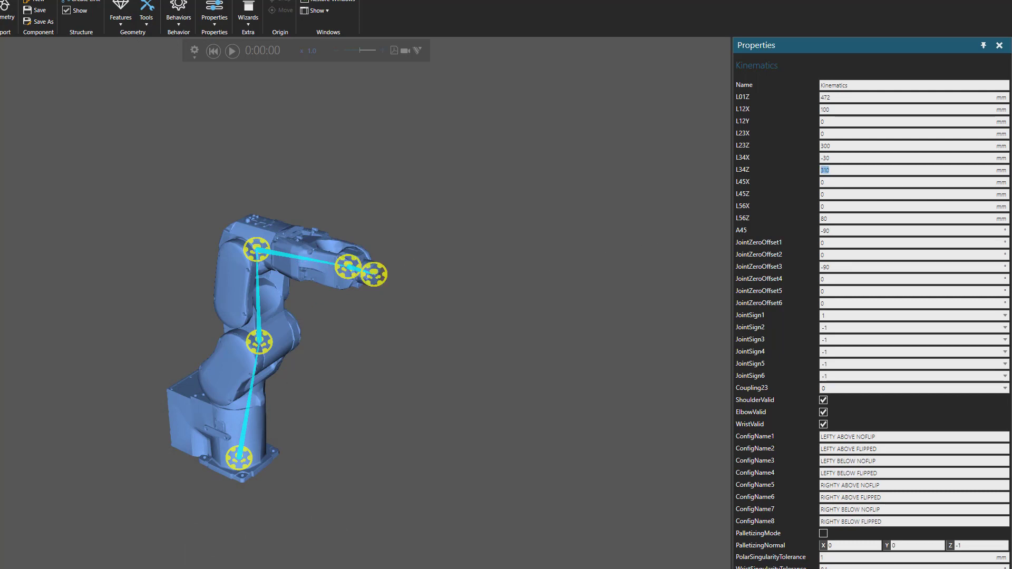
- Switch to the tutorial PDF in Acrobat and read Step 7 on updating the joints, page 19
key(alt+Tab)
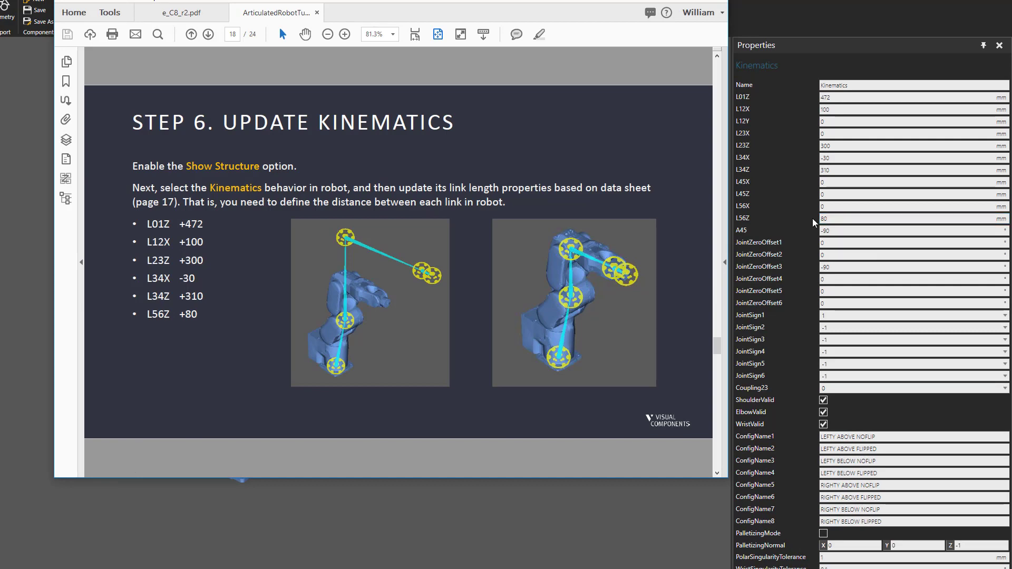
click(215, 40)
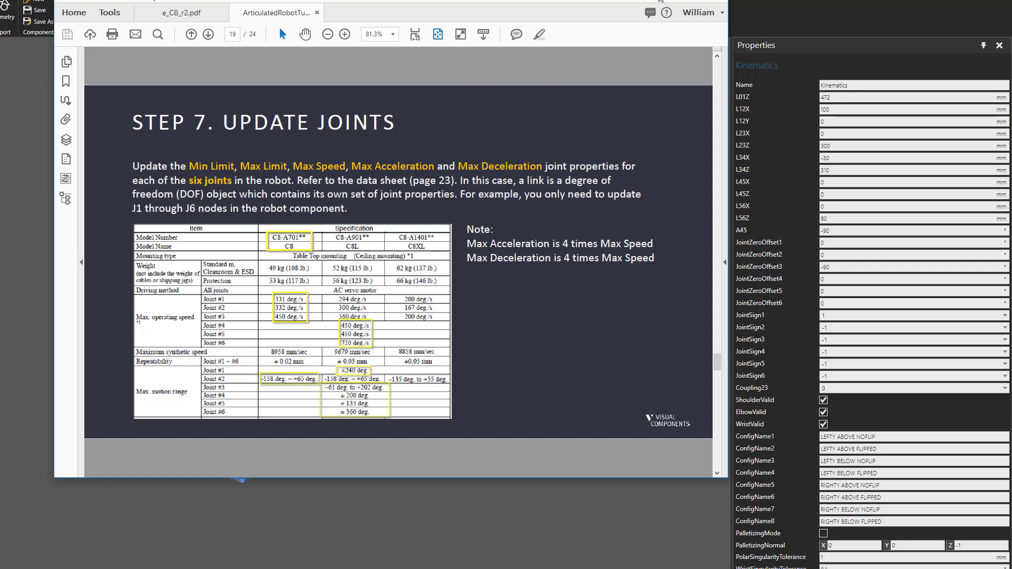
key(super+Down)
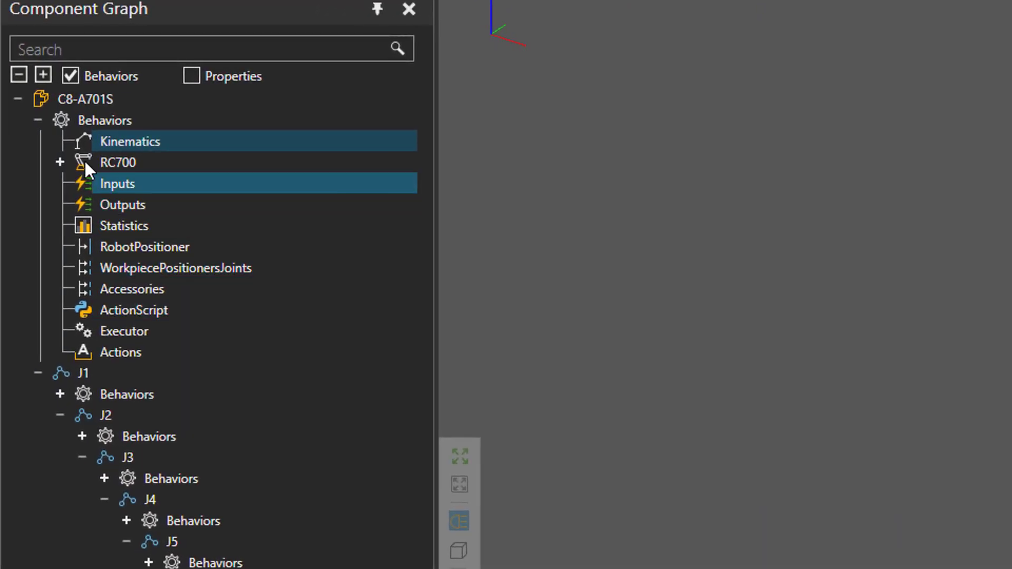
- Collapse the root behaviors, select the J1 node, and bring up the specifications table on page 23 of e_C8_r2.pdf in Acrobat
click(38, 120)
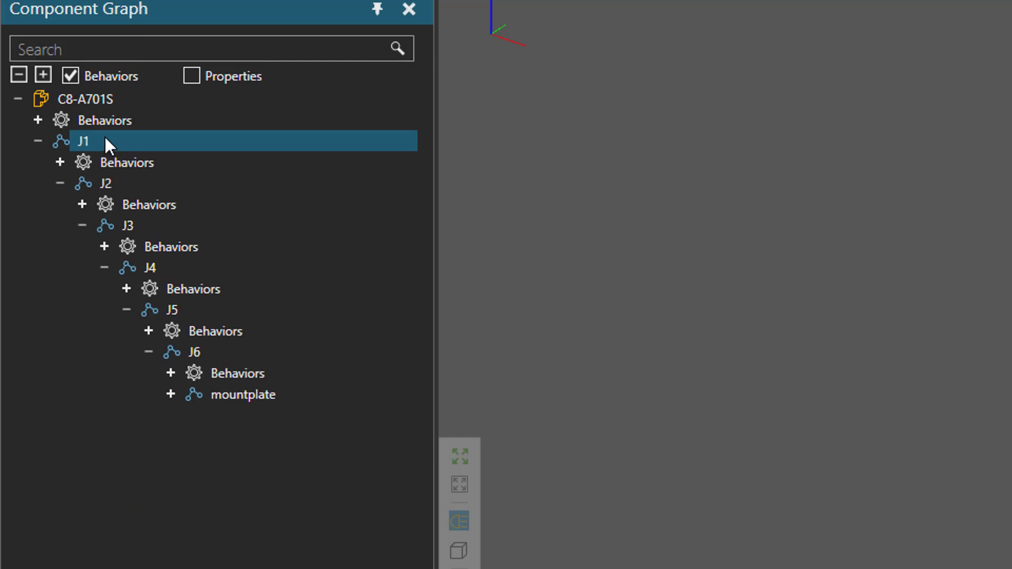
click(85, 139)
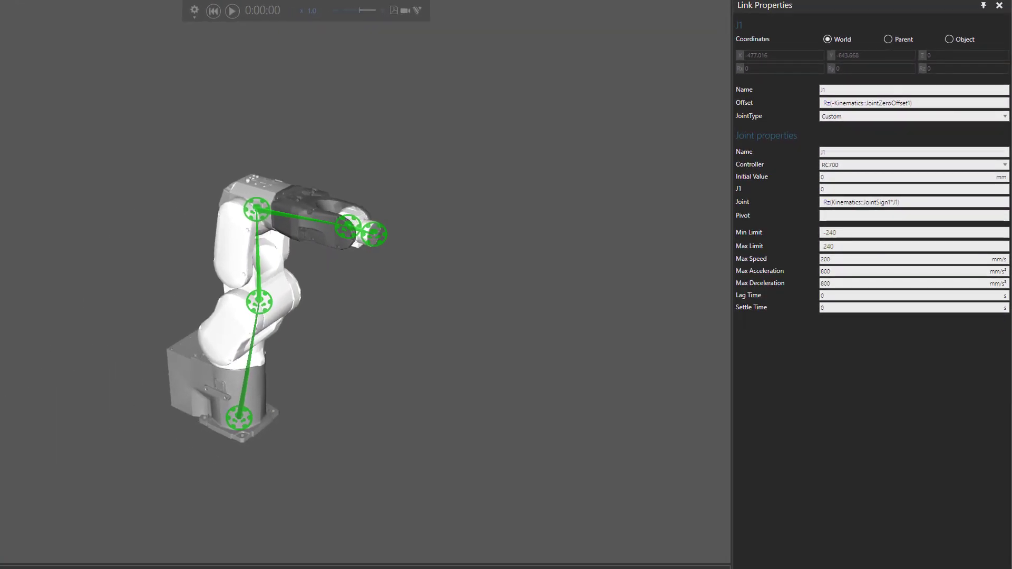
key(alt+Tab)
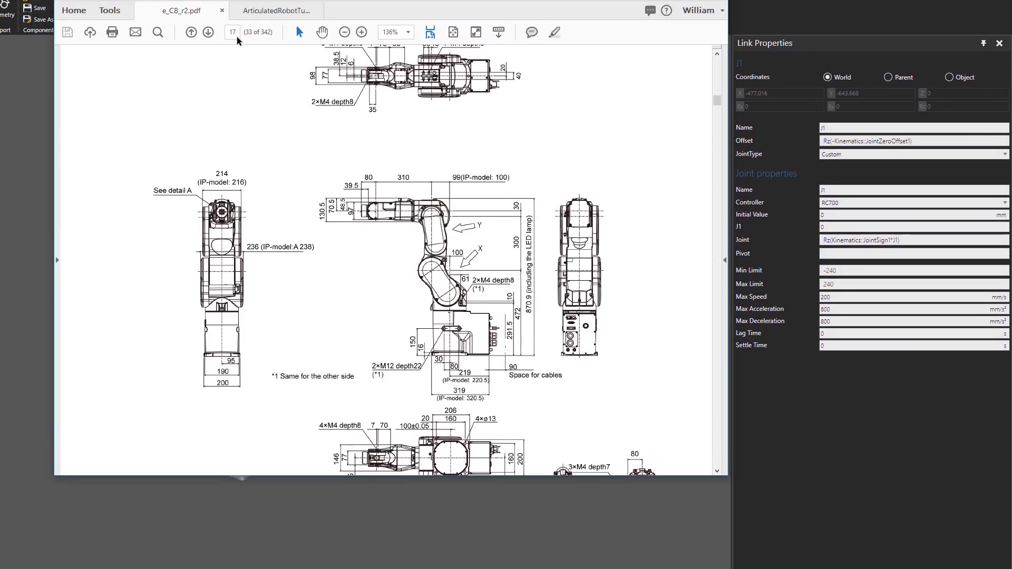
text(23)
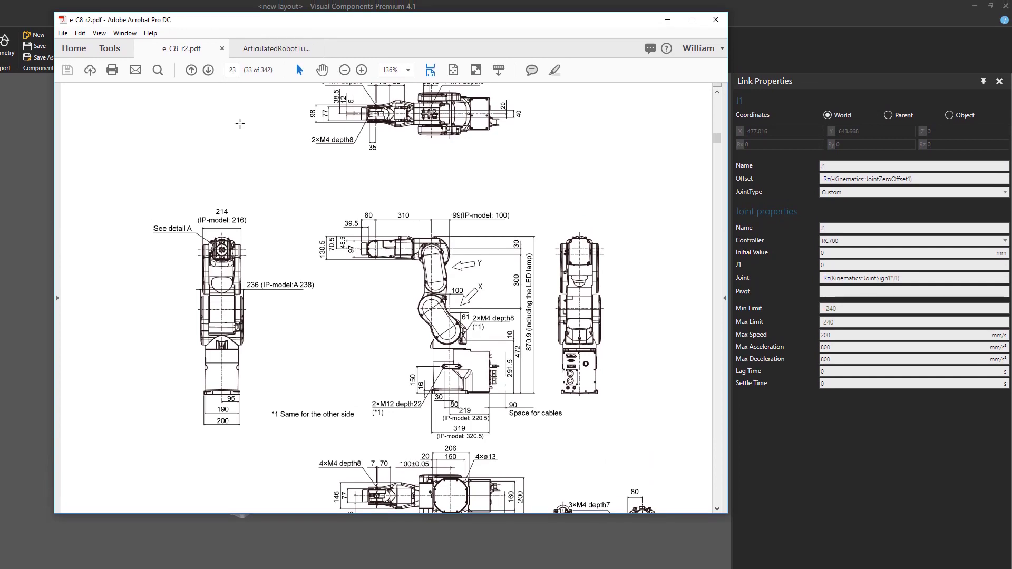
key(Return)
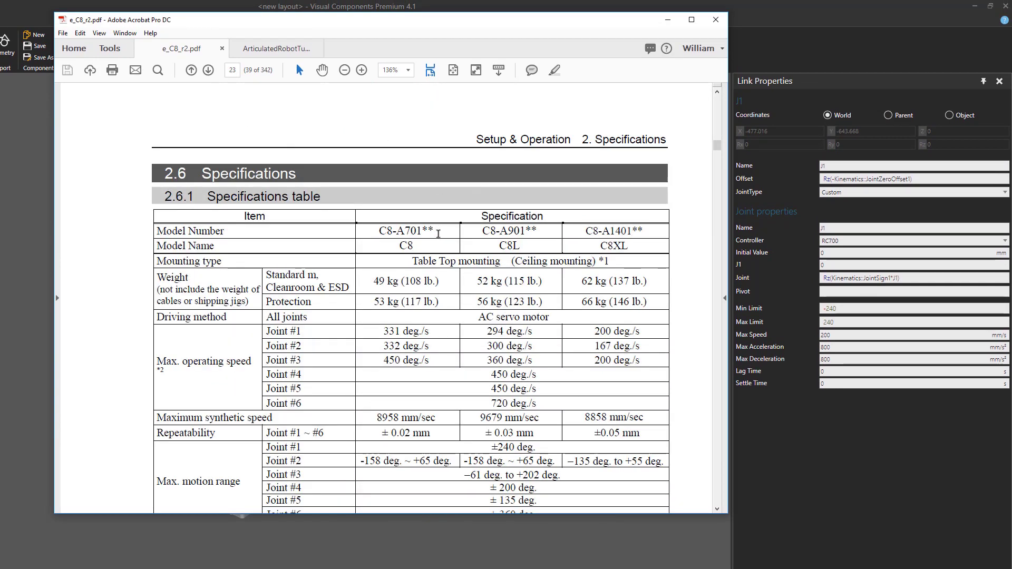
click(717, 510)
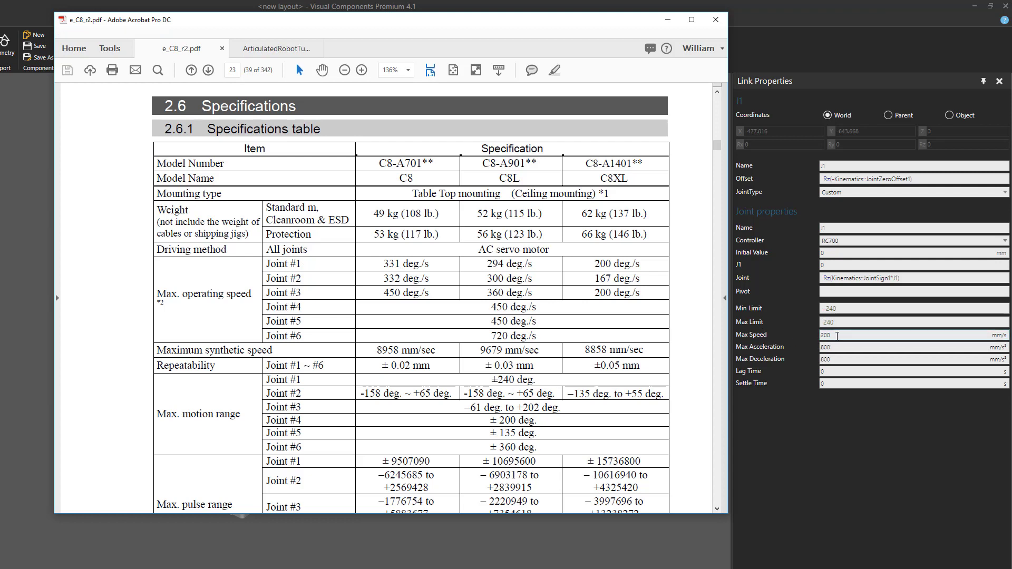
- Set J1's Max Speed to 331 in Visual Components, then compute 331*4 in Calculator and copy the result
click(838, 335)
text(3331)
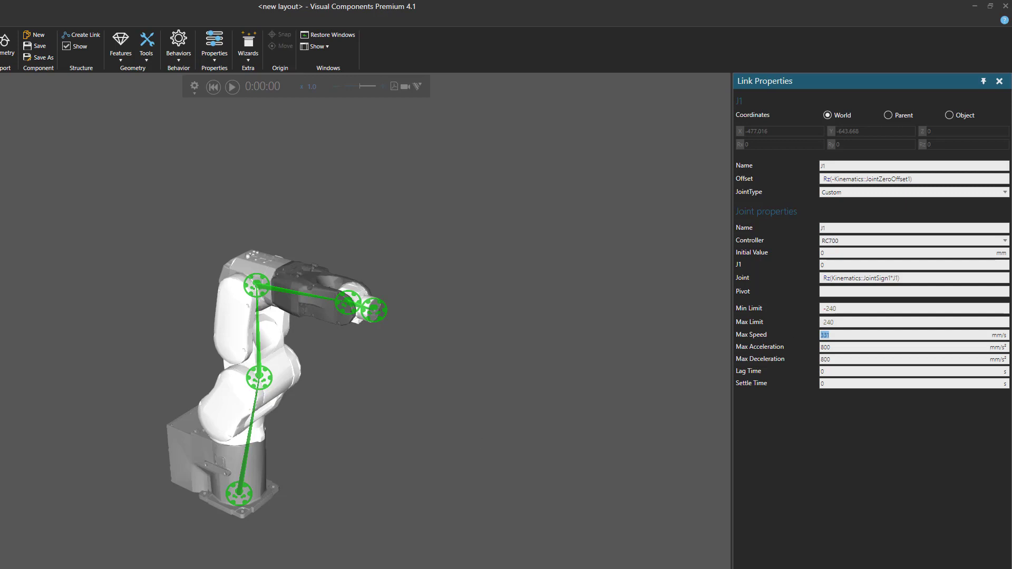
click(328, 565)
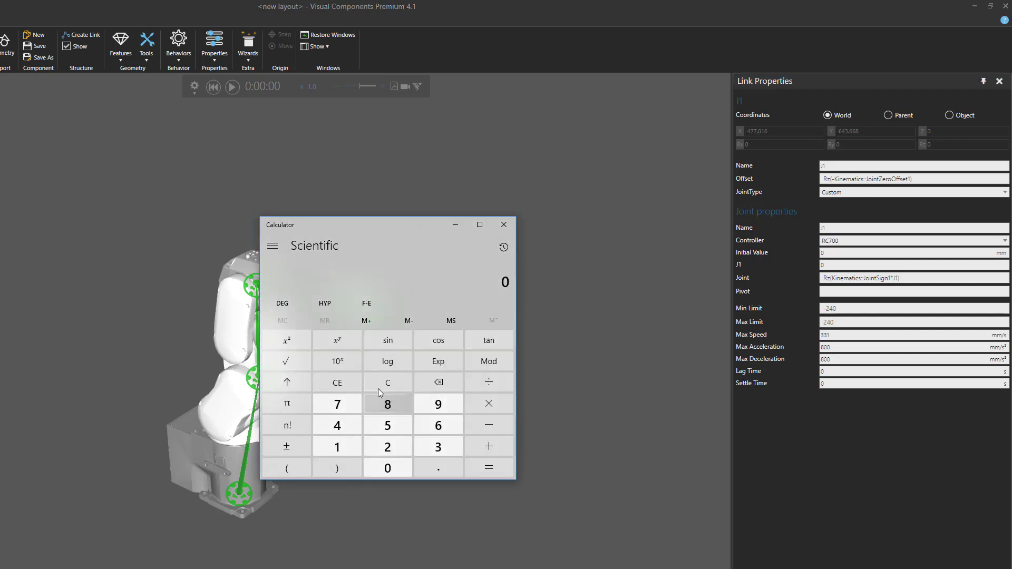
text(331*4)
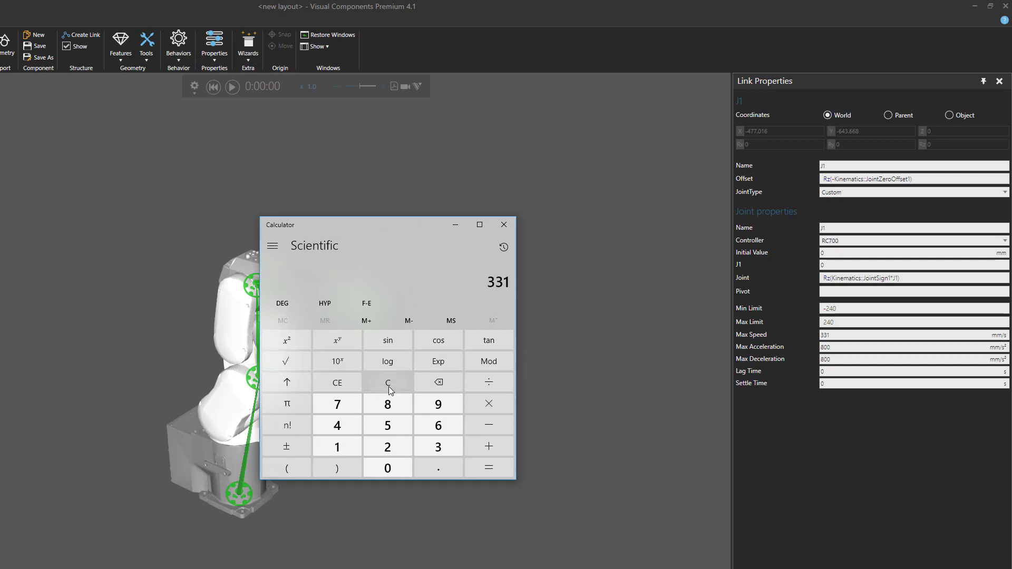
key(Return)
right_click(494, 284)
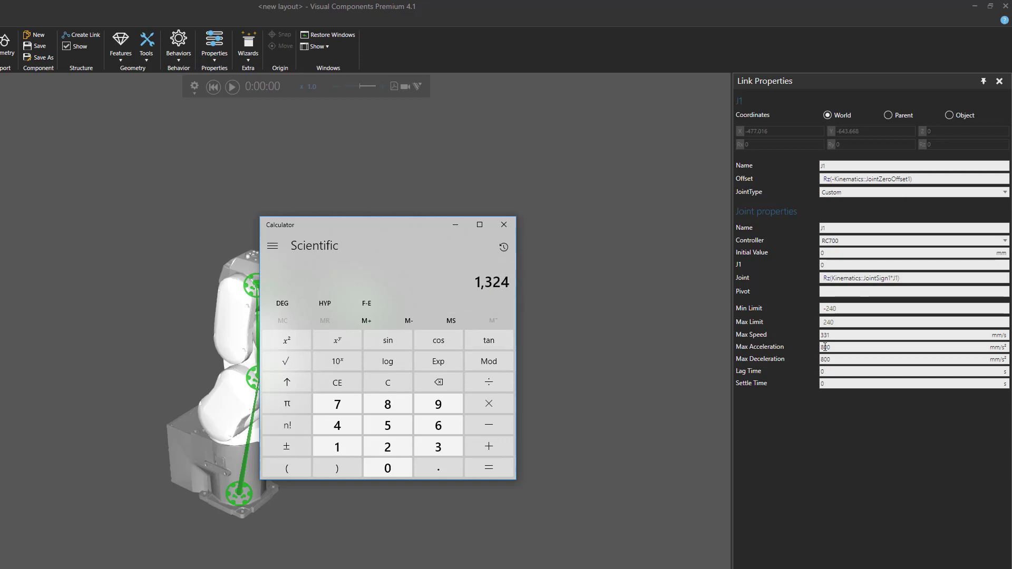
- Set both Max Acceleration and Max Deceleration of J1 to the copied value 1324
click(799, 351)
double_click(825, 349)
right_click(825, 351)
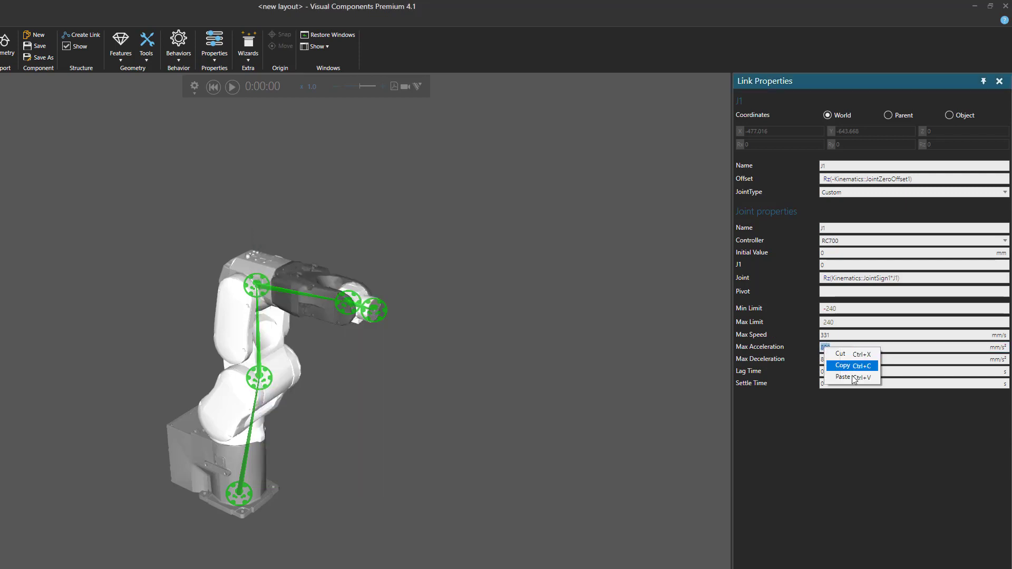
click(843, 374)
double_click(825, 360)
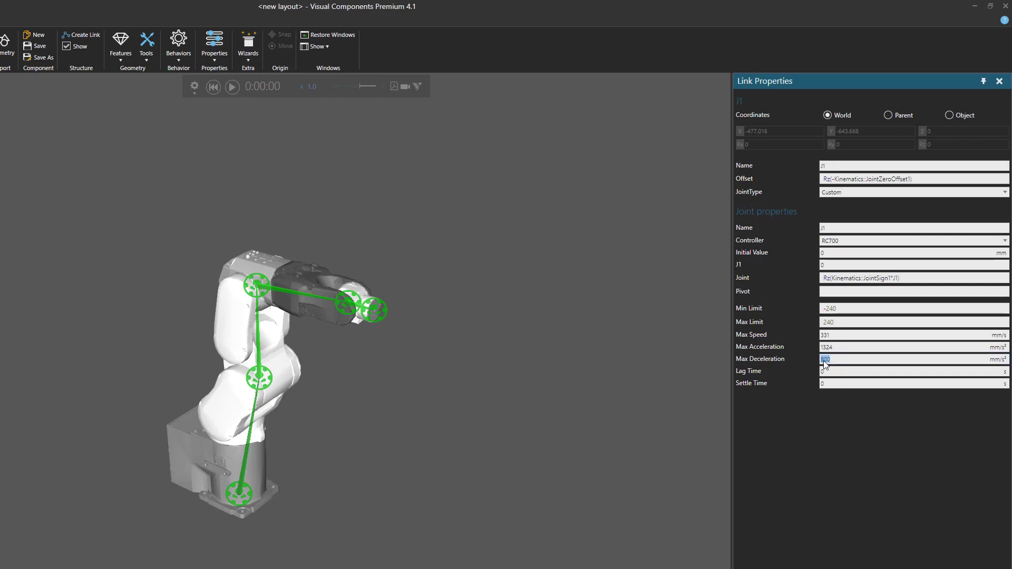
right_click(825, 360)
click(844, 391)
key(ctrl+a)
- Consult the Joint #2 specifications in e_C8_r2.pdf, select the J2 node, and set its Max Speed to 332
key(alt+Tab)
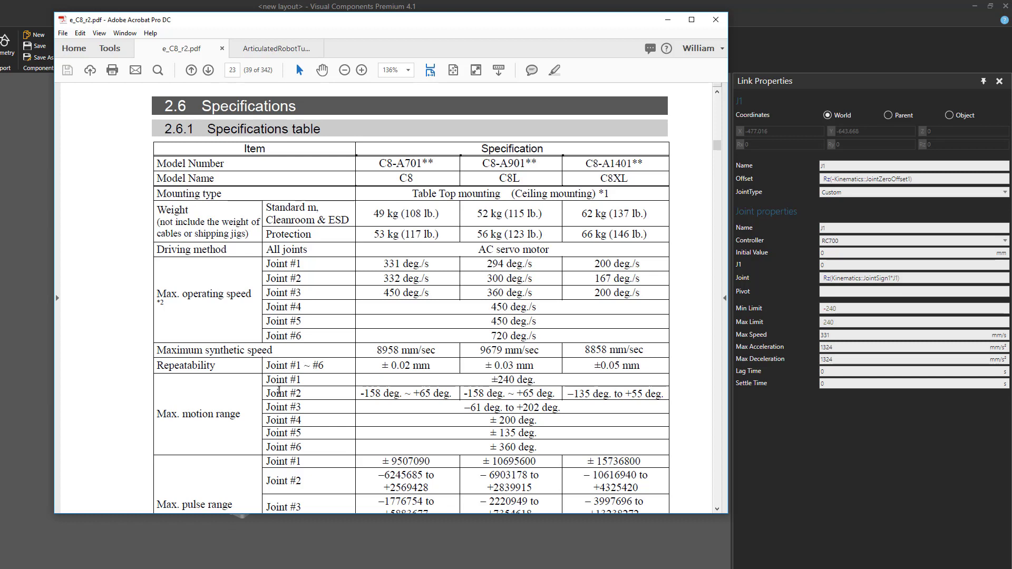
click(717, 510)
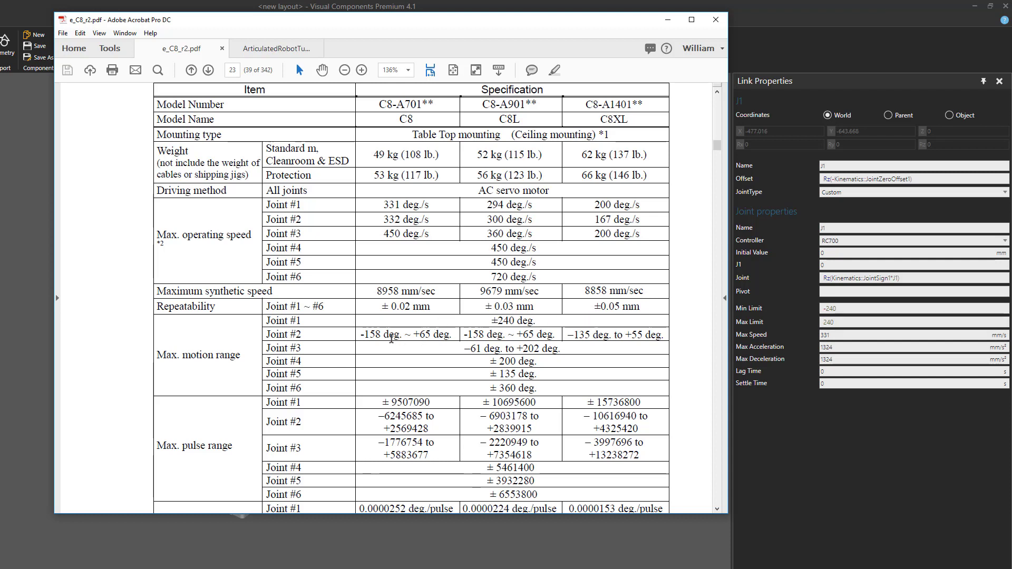
click(668, 20)
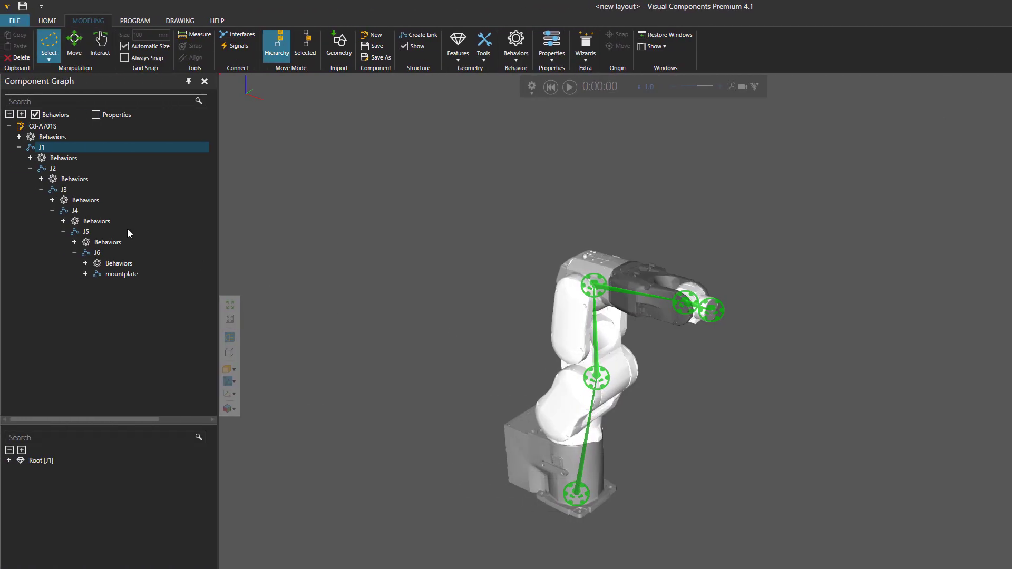
click(58, 169)
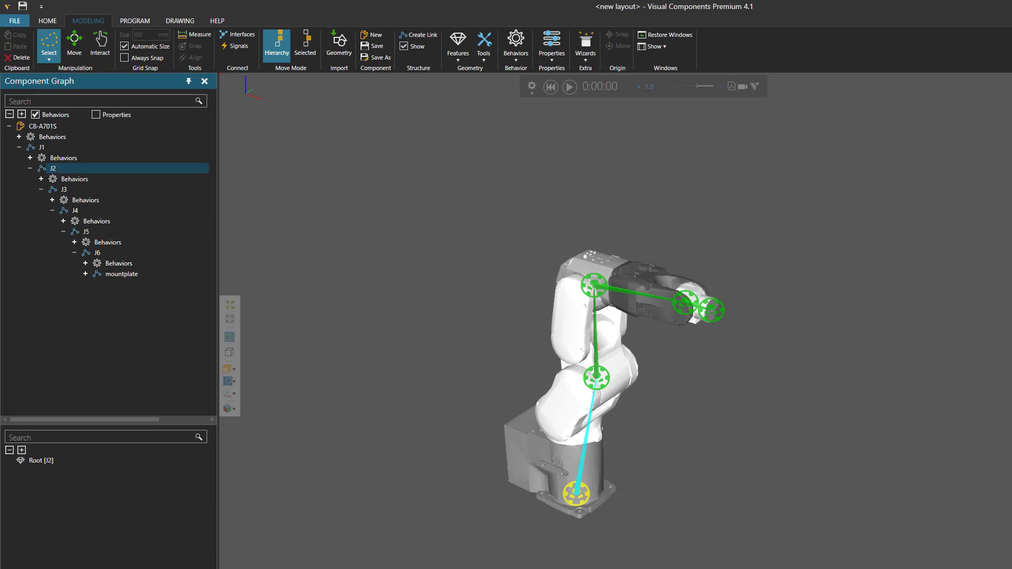
key(alt+Tab)
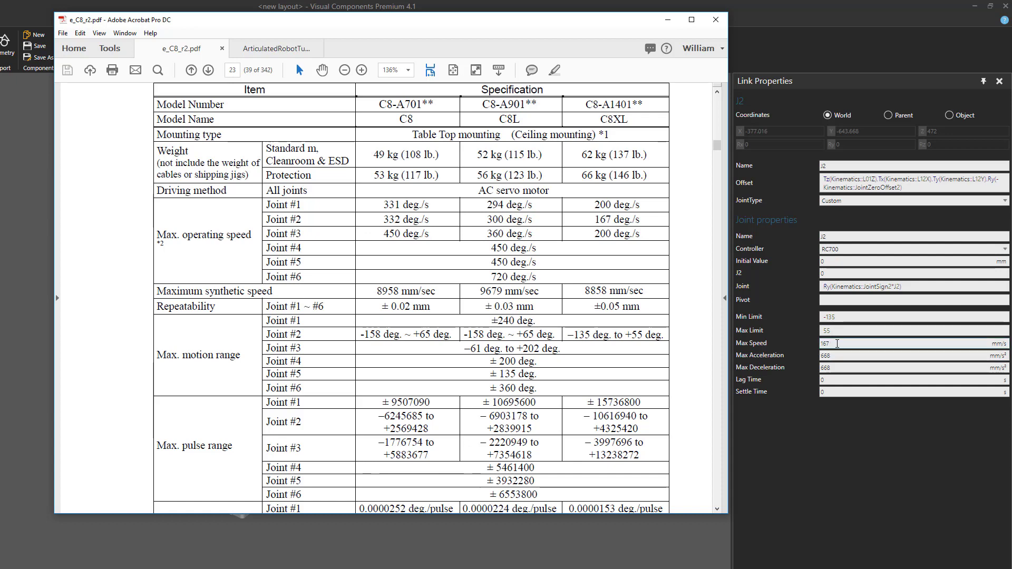
double_click(836, 344)
text(332)
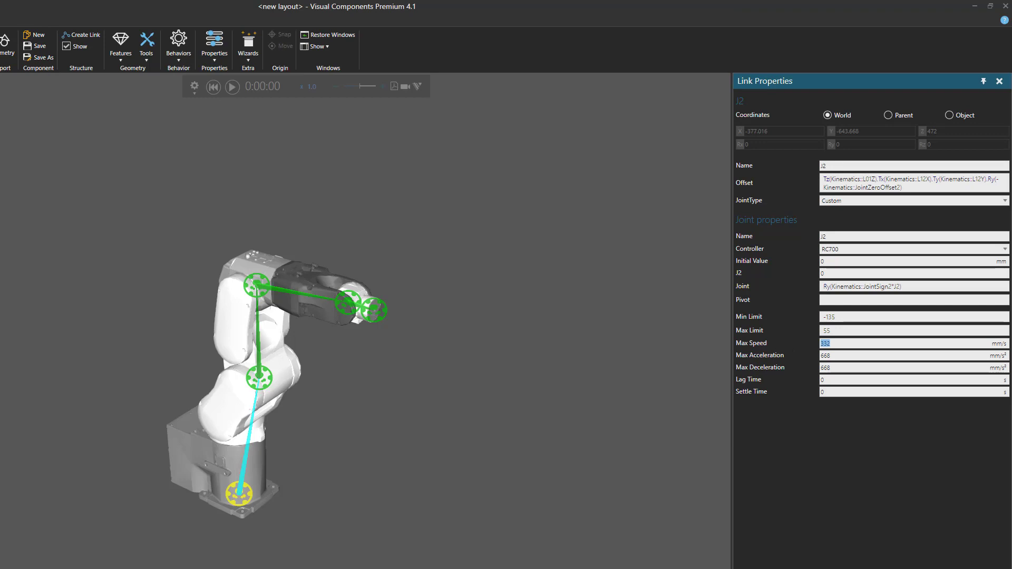
- Switch to Calculator, clear the previous entry, compute 332*4, and copy the result
key(alt+Tab)
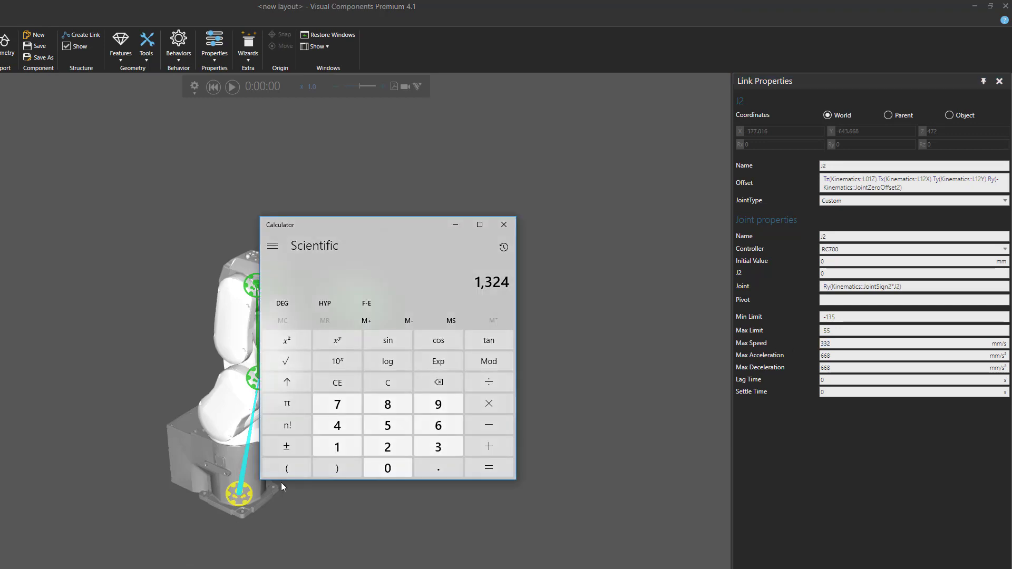
click(383, 388)
text(332*4)
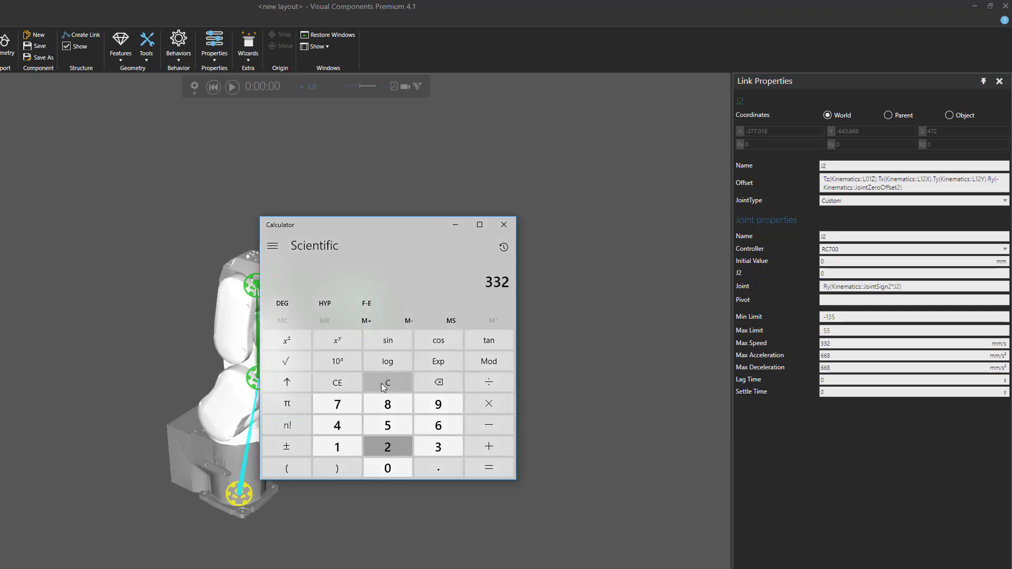
key(Return)
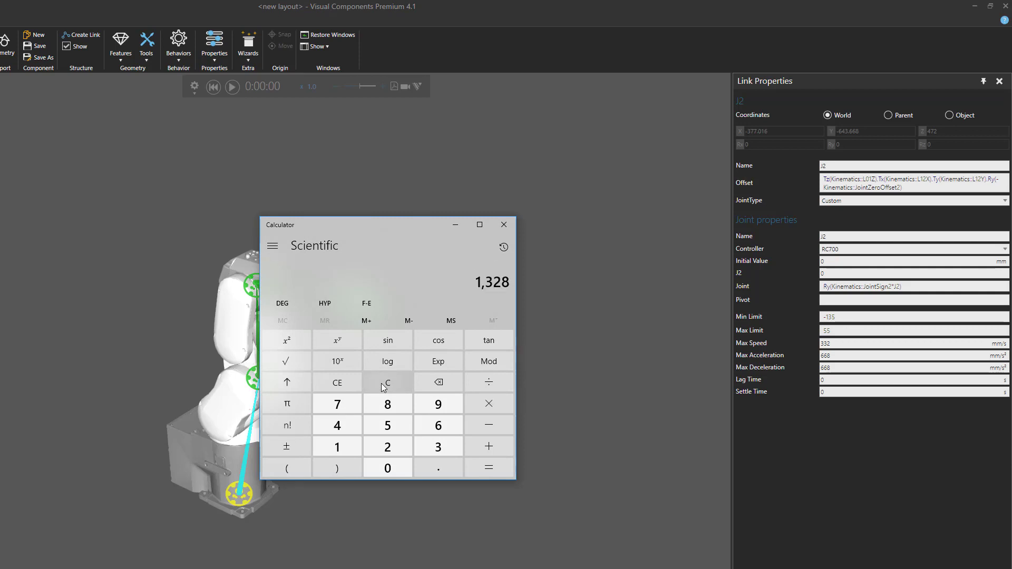
right_click(517, 286)
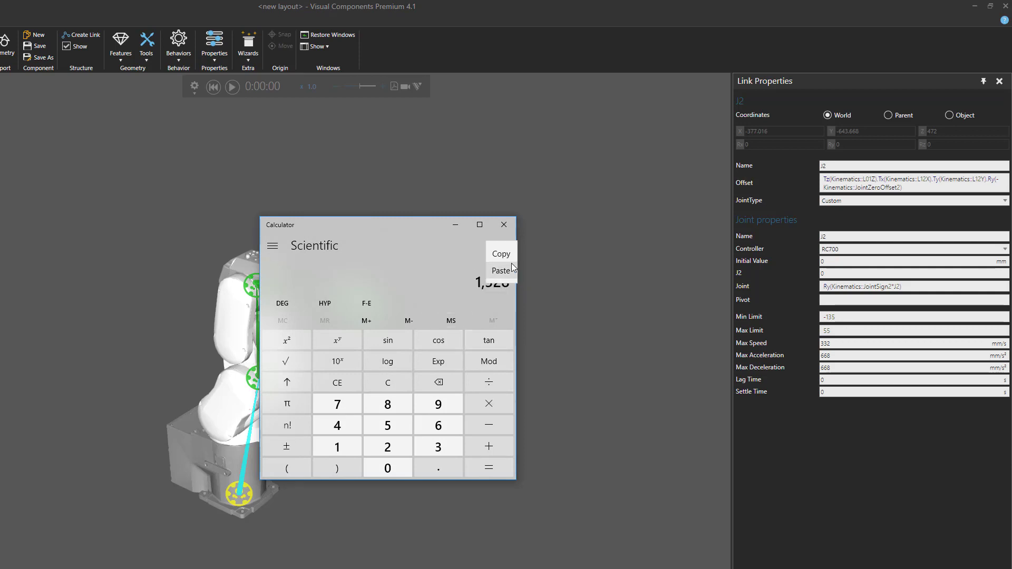
- Set both Max Acceleration and Max Deceleration of J2 to the copied value 1328
double_click(825, 356)
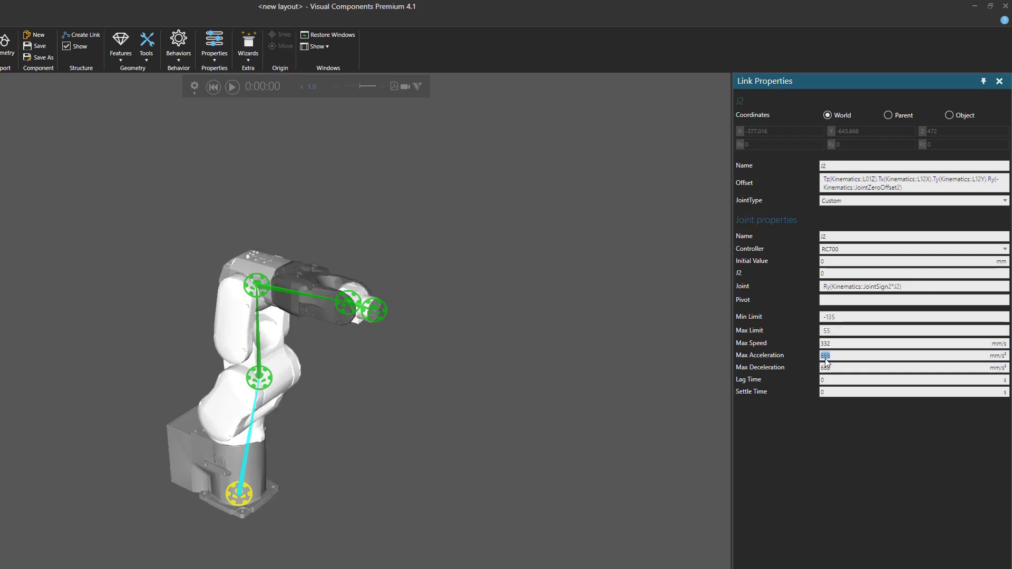
right_click(827, 360)
click(846, 389)
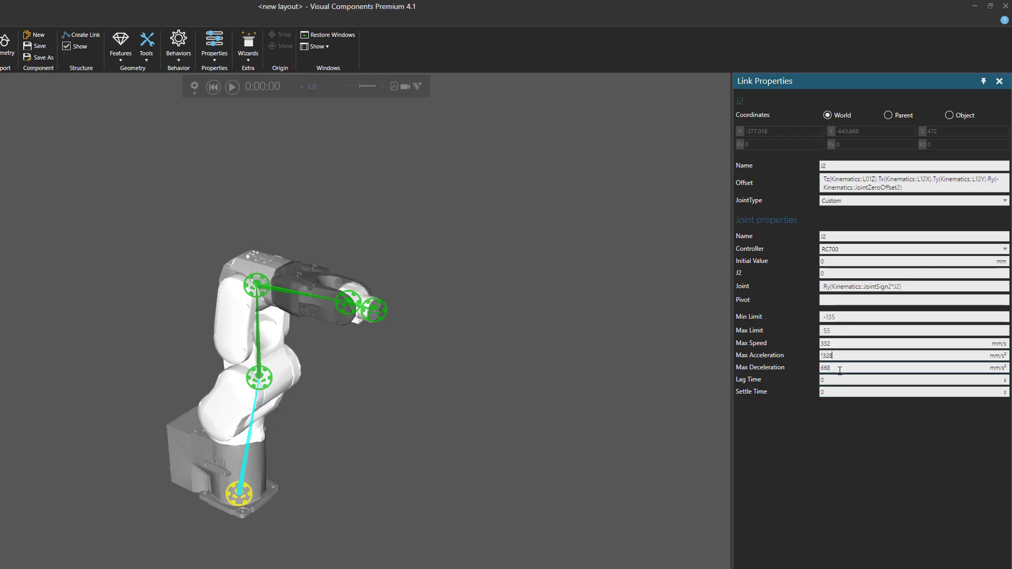
double_click(823, 368)
right_click(824, 370)
click(851, 401)
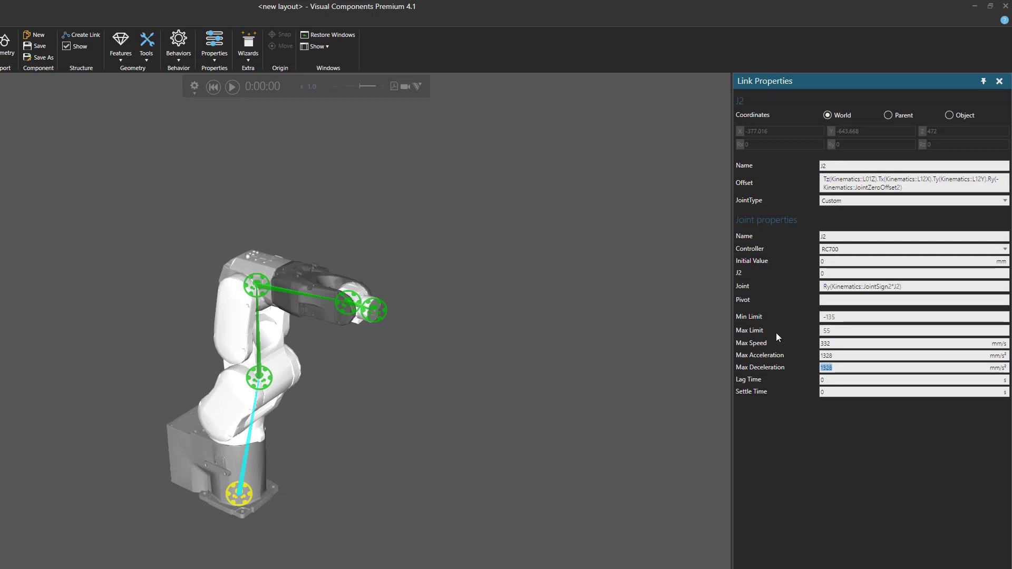
- Consult the Joint #2 motion range for C8-A701 in e_C8_r2.pdf and set J2's Min Limit to -158 and Max Limit to 65
key(alt+Tab)
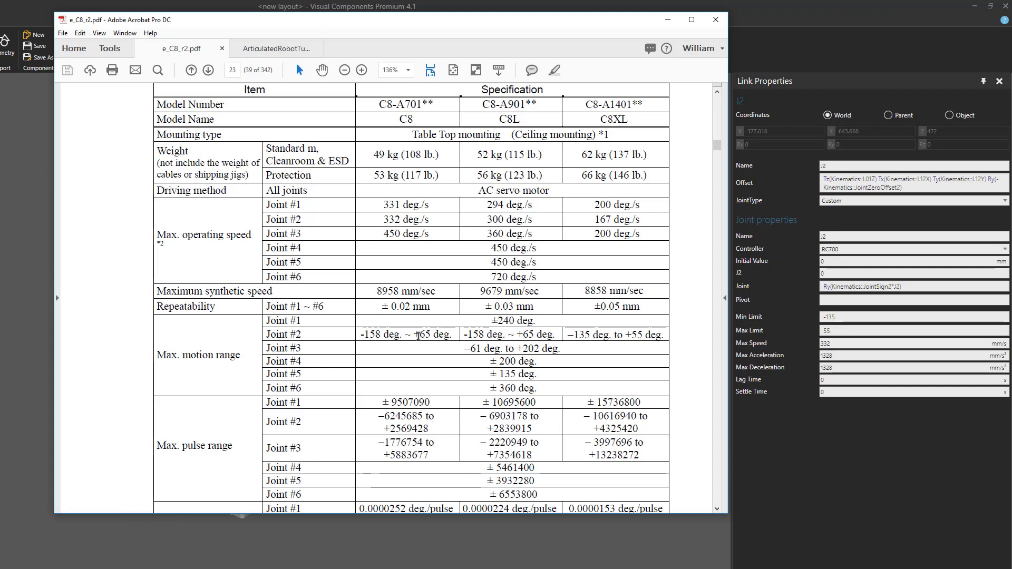
click(773, 320)
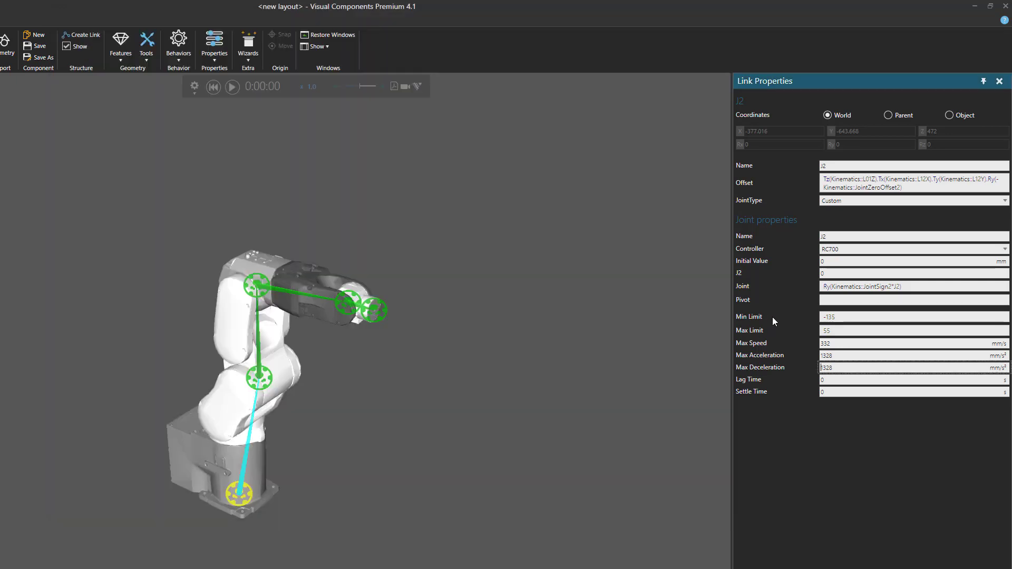
click(839, 317)
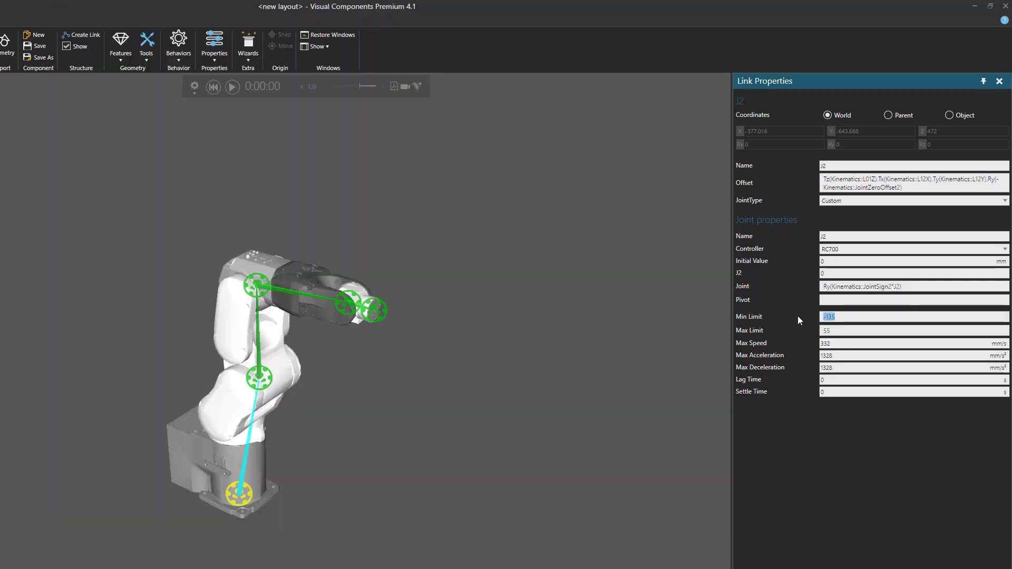
text(-158)
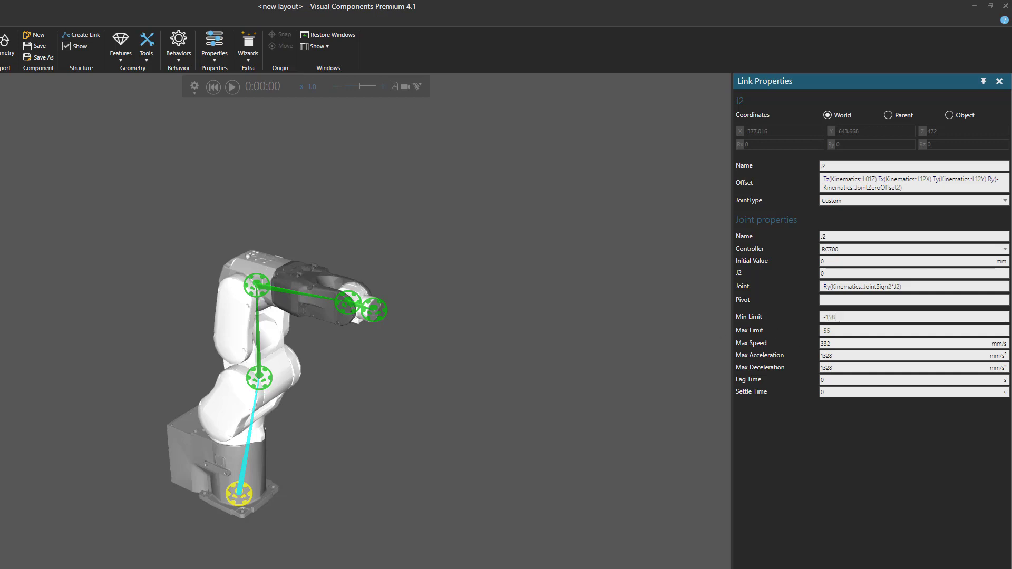
key(alt+Tab)
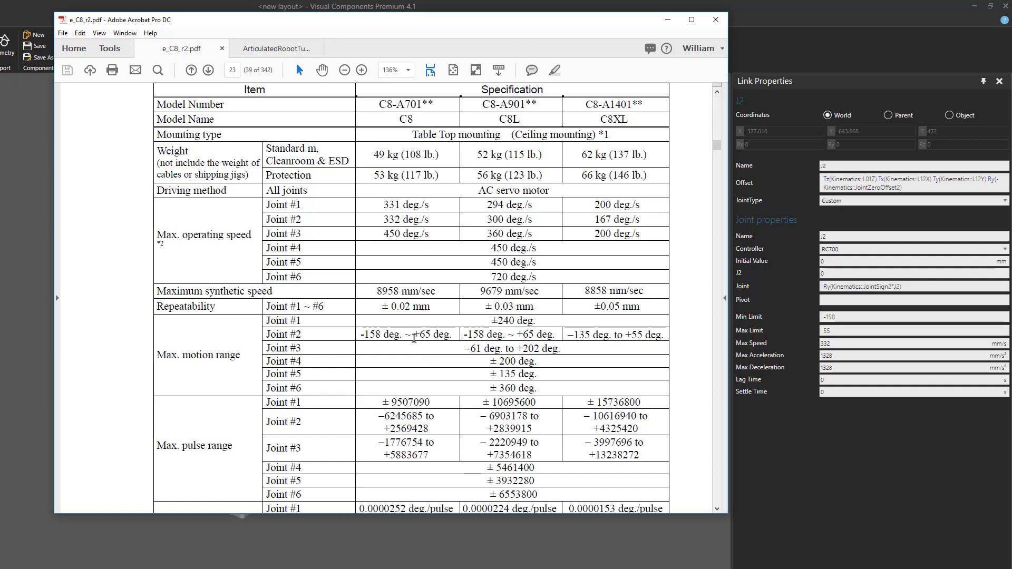
double_click(827, 330)
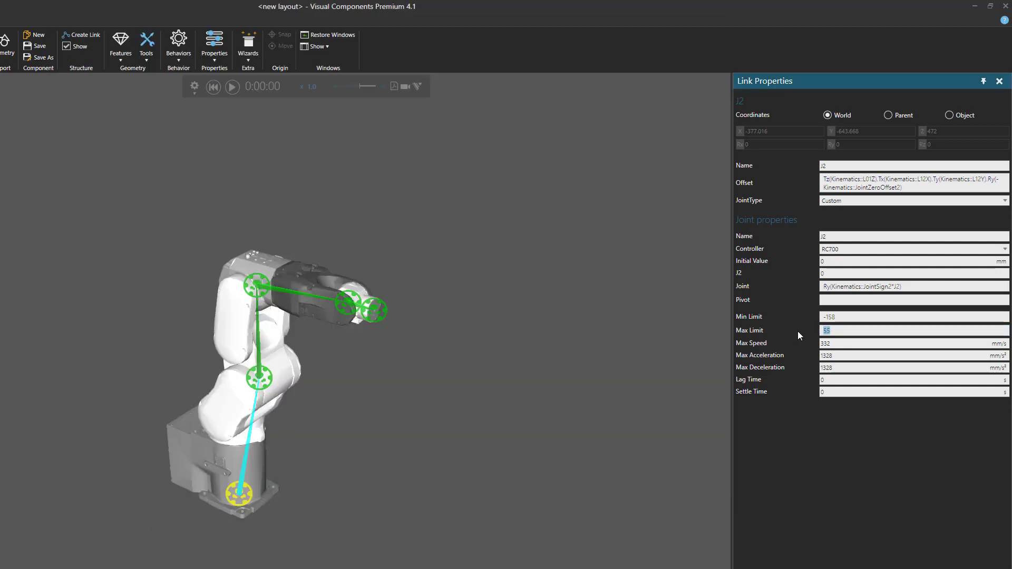
text(65)
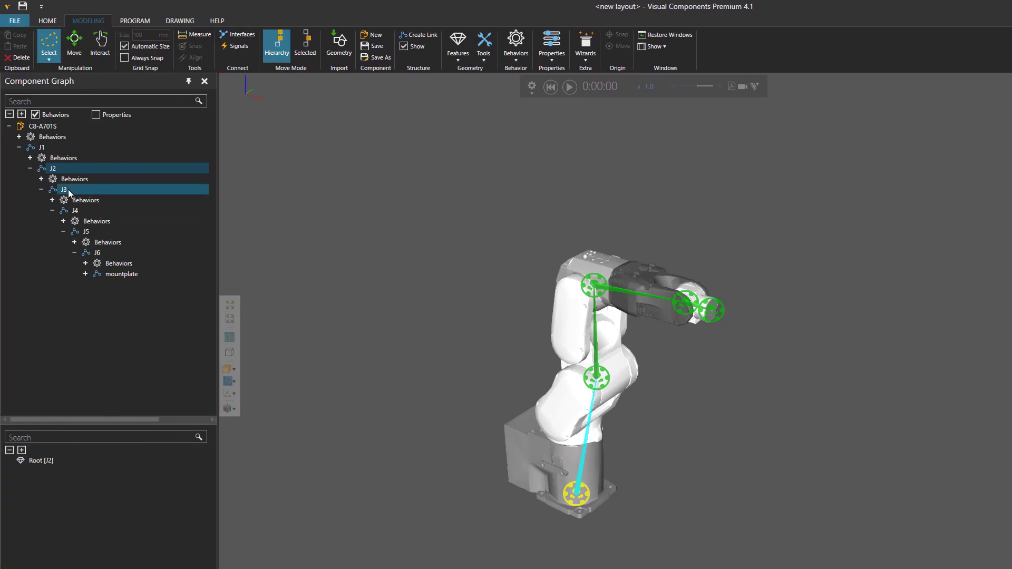
- Select the J3 node, consult the Joint #3 operating speed in e_C8_r2.pdf, and set its Max Speed to 450
click(68, 188)
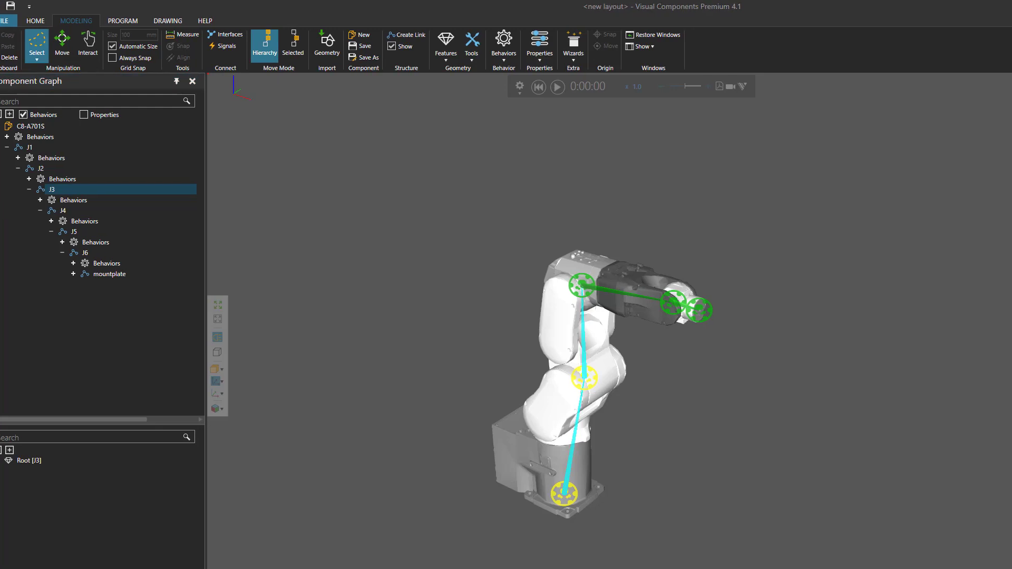
key(alt+Tab)
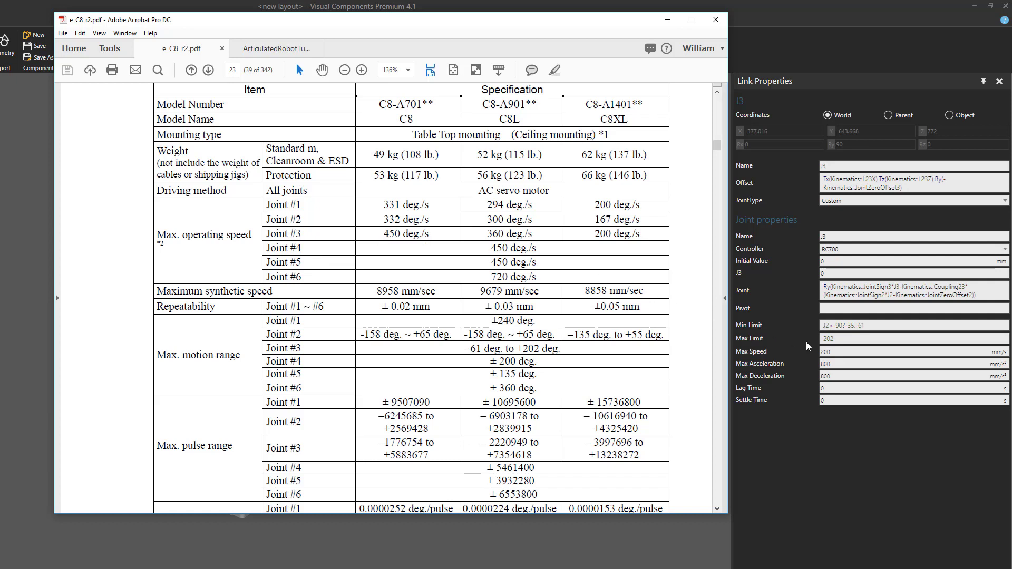
double_click(838, 352)
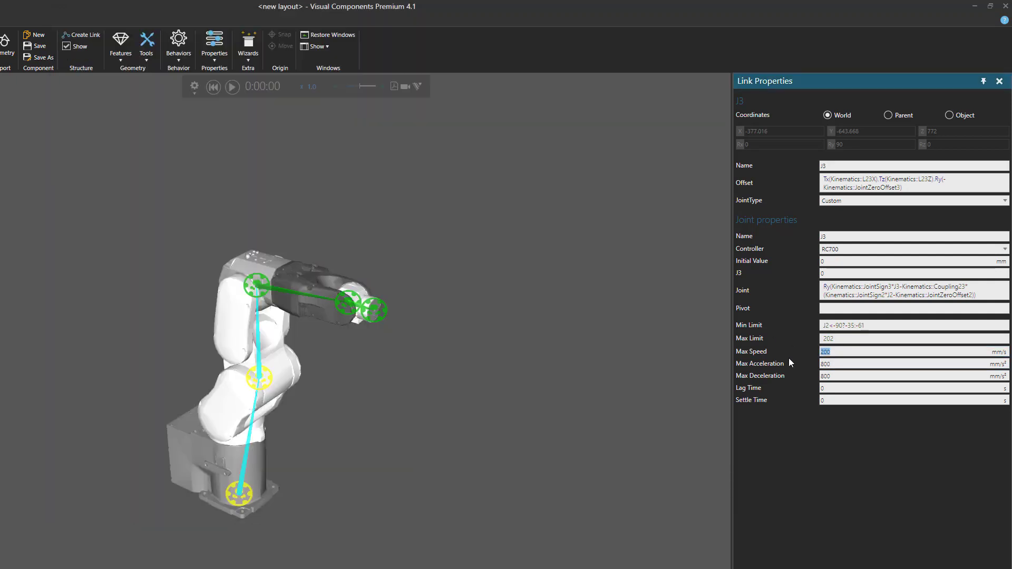
text(4500)
key(Return)
text(450)
key(Return)
- Switch to Calculator, clear the previous entry, compute 450*4, and copy the result
click(235, 559)
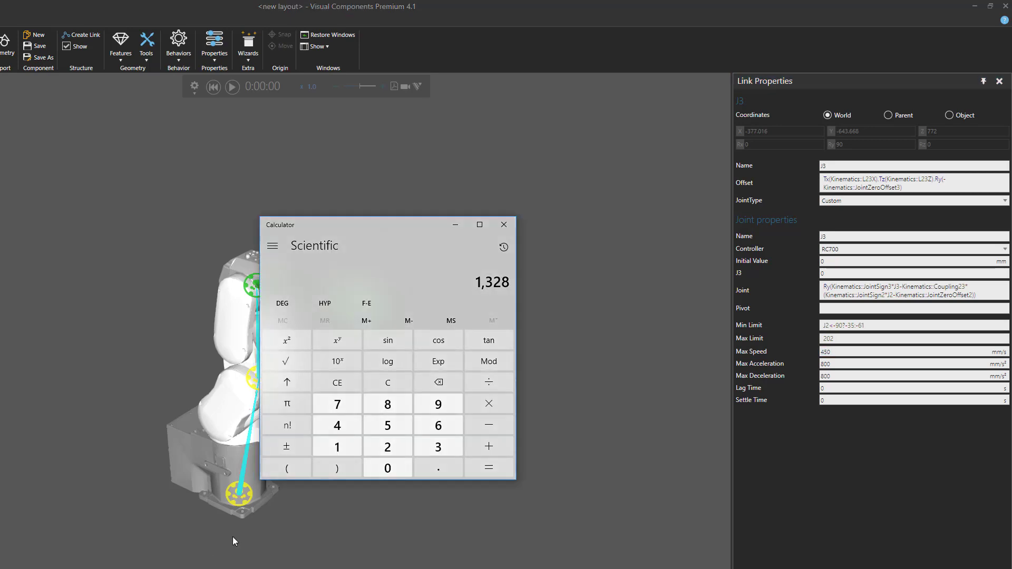
click(384, 385)
text(450*4)
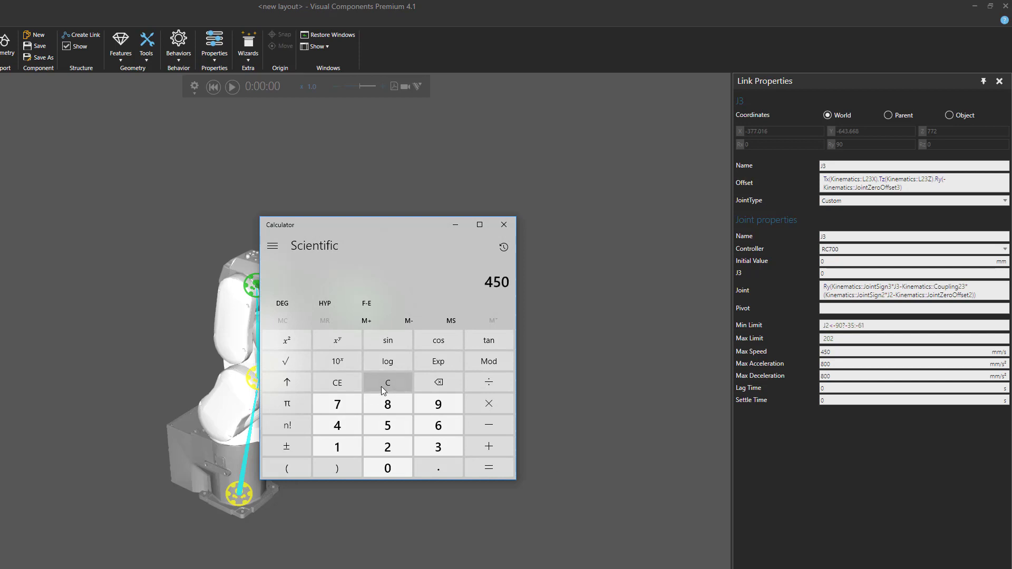
key(Return)
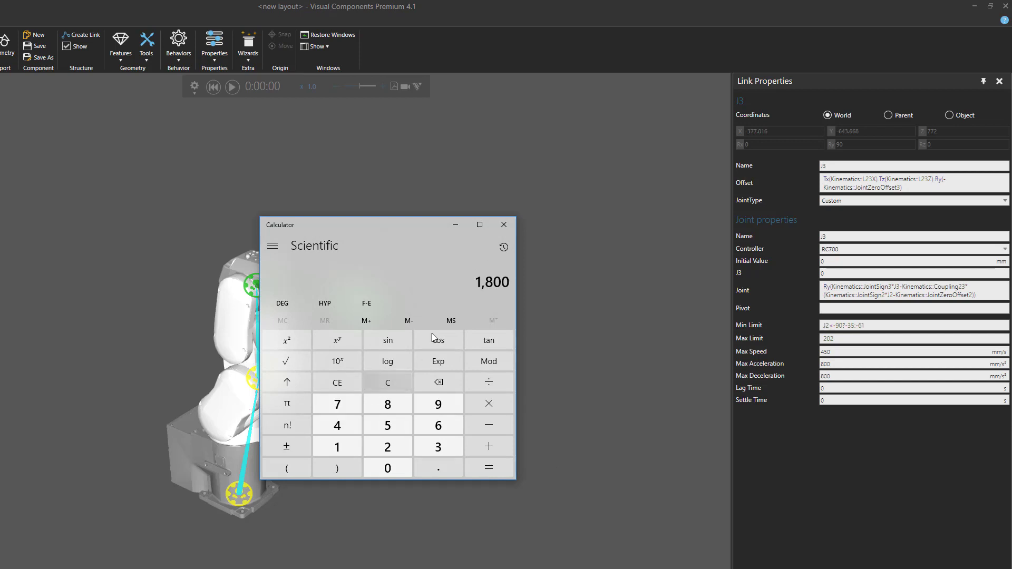
right_click(498, 282)
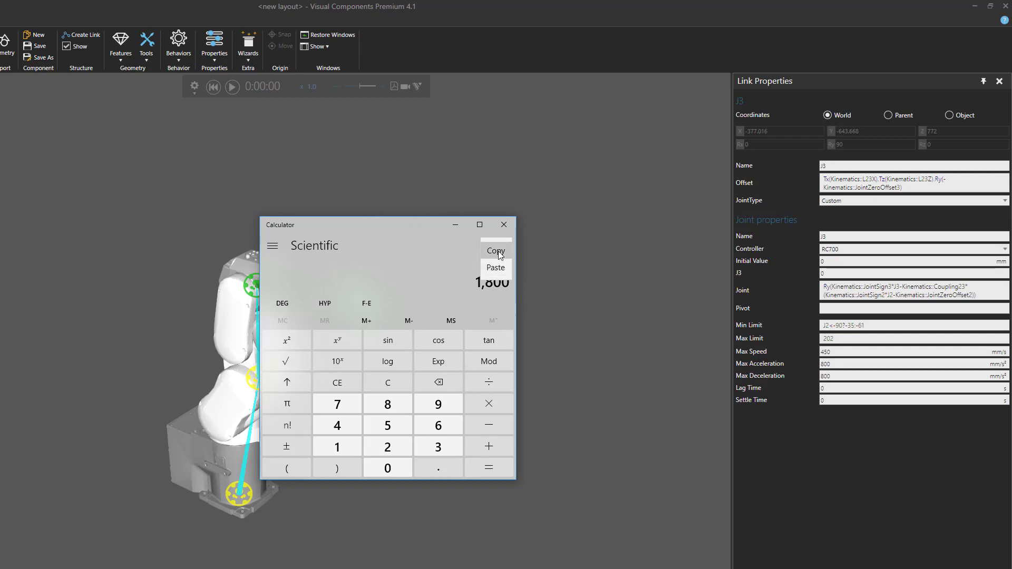
click(496, 251)
- Set both Max Acceleration and Max Deceleration of J3 to the copied value 1800
click(836, 364)
double_click(835, 365)
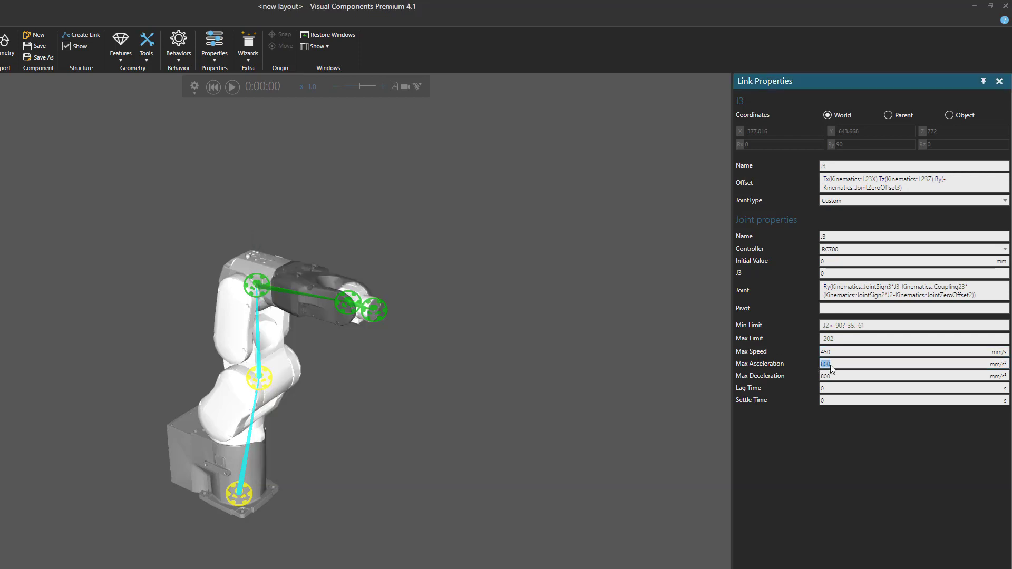
right_click(833, 365)
click(854, 396)
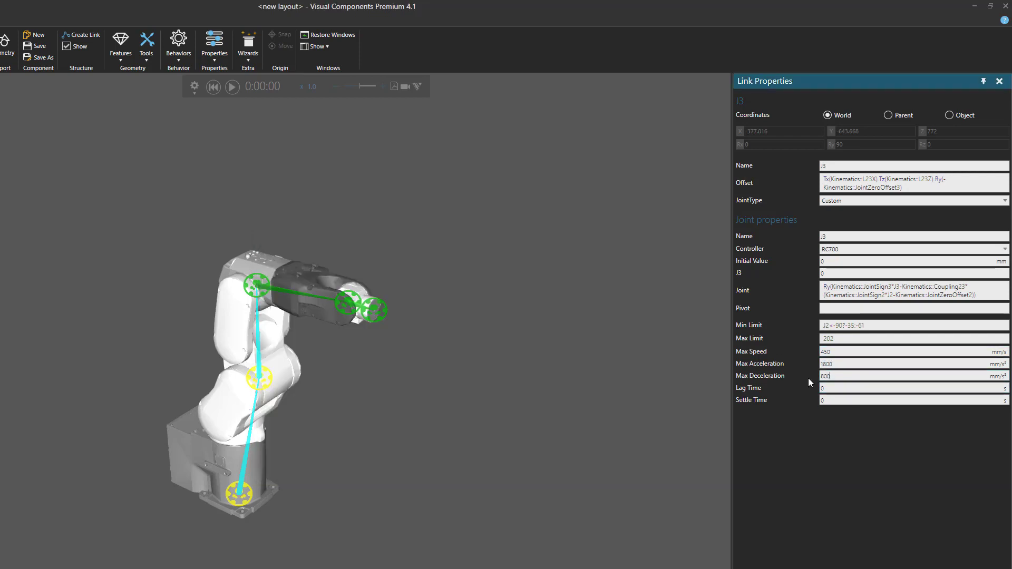
double_click(826, 376)
right_click(827, 378)
click(844, 409)
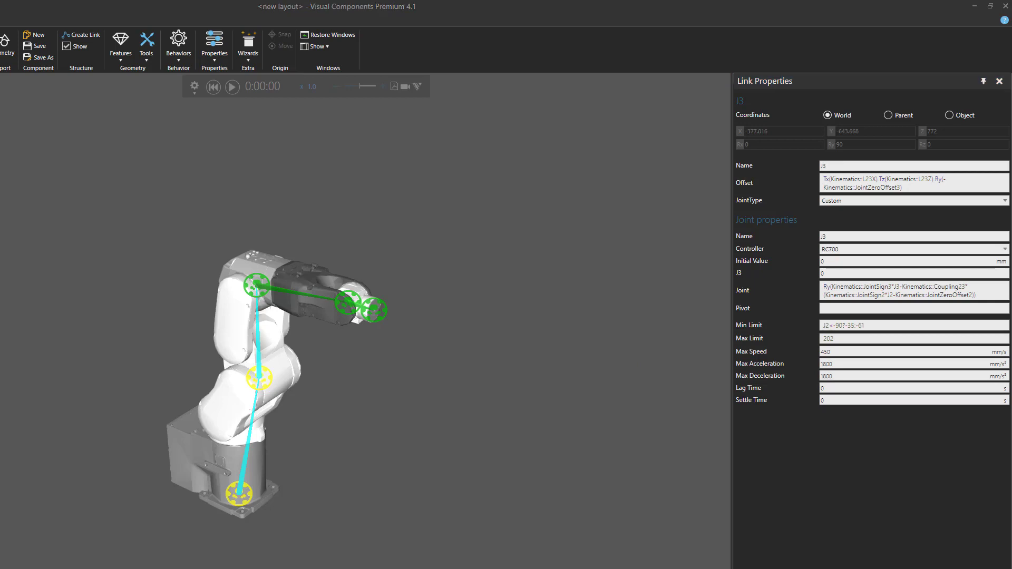
- Consult the Joint #3 motion range in e_C8_r2.pdf and replace J3's Min Limit expression with 61
key(alt+Tab)
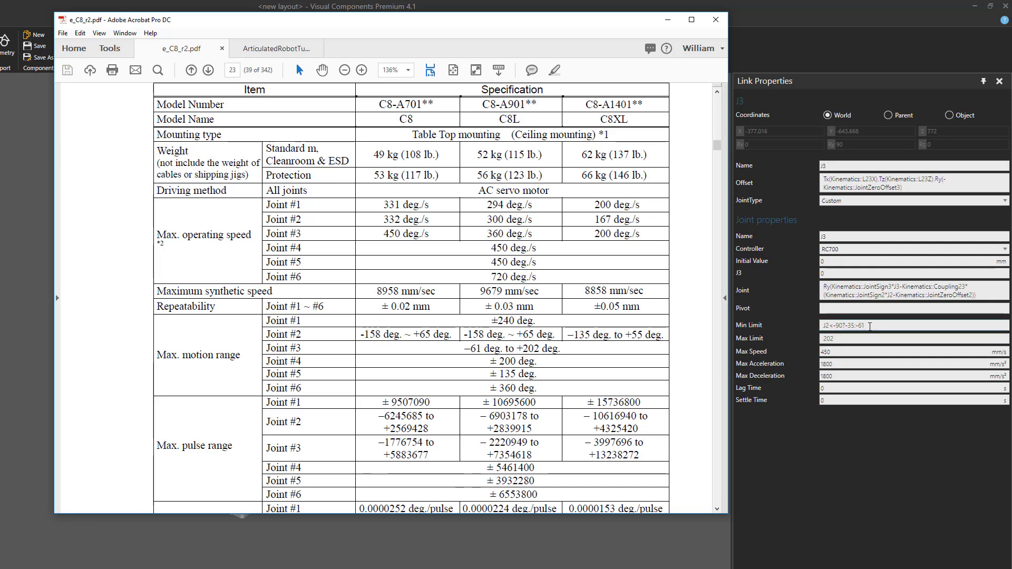
click(877, 325)
drag(870, 326, 801, 332)
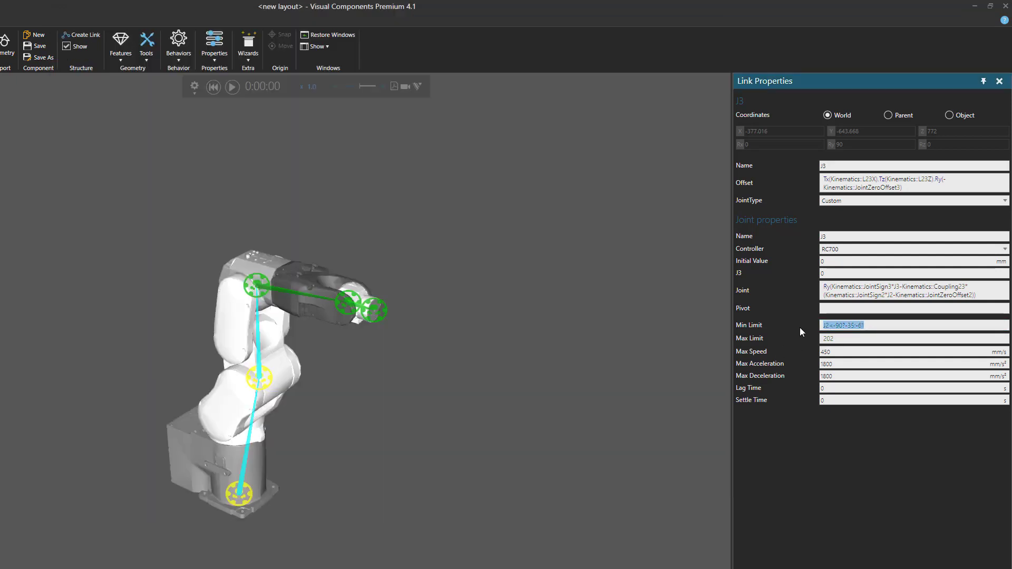
text(61)
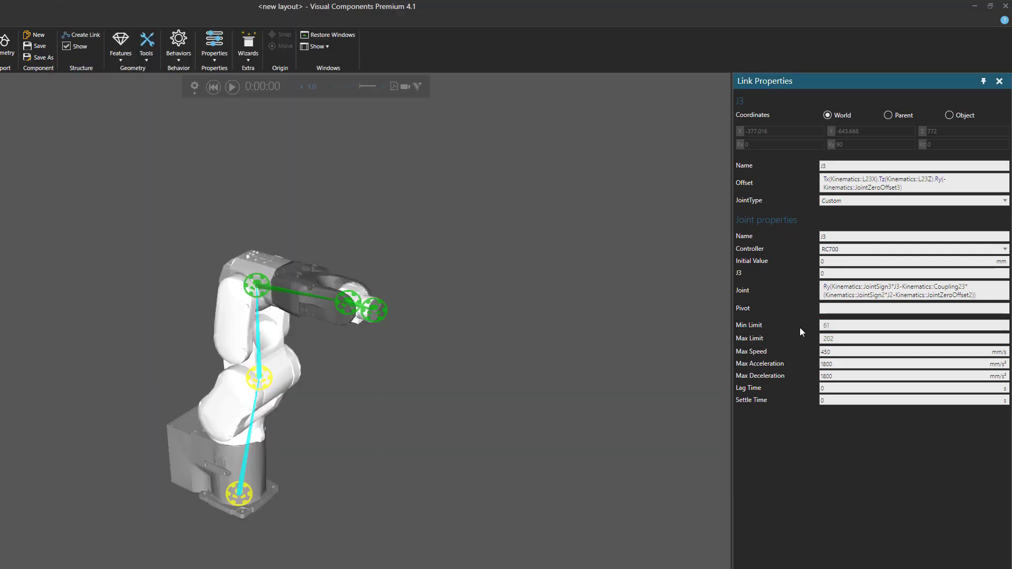